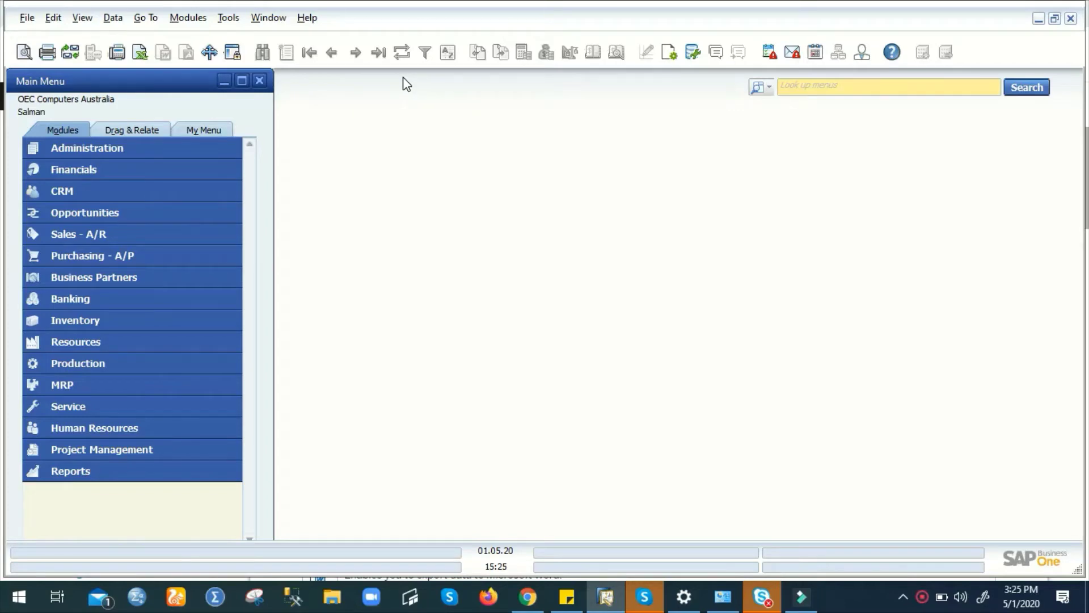
# - Open a Delivery from Sales - A/R and load the first record: closed, five printer lines, AUD 18,562.50
pyautogui.click(214, 232)
pyautogui.click(214, 231)
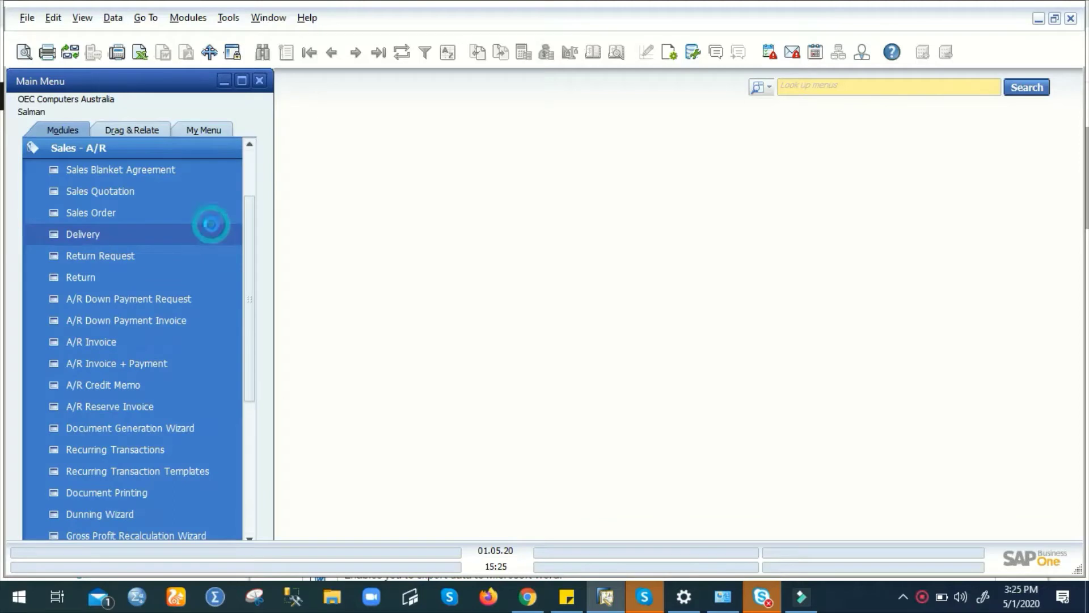
pyautogui.click(355, 51)
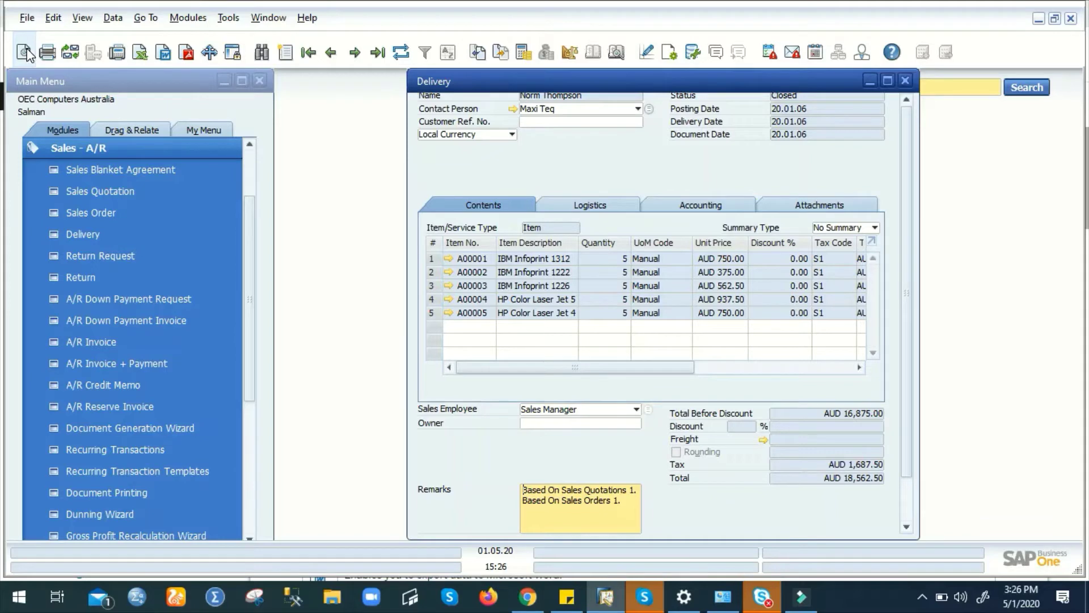
# - Preview the printed delivery note, close the preview, and start a new message about the delivery
pyautogui.click(26, 53)
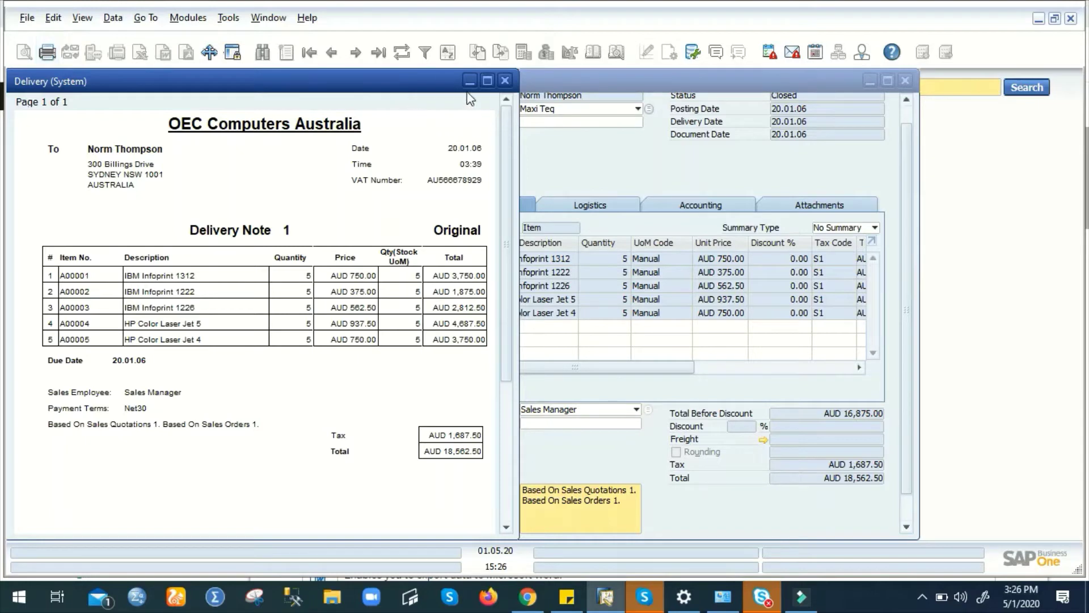
pyautogui.click(506, 81)
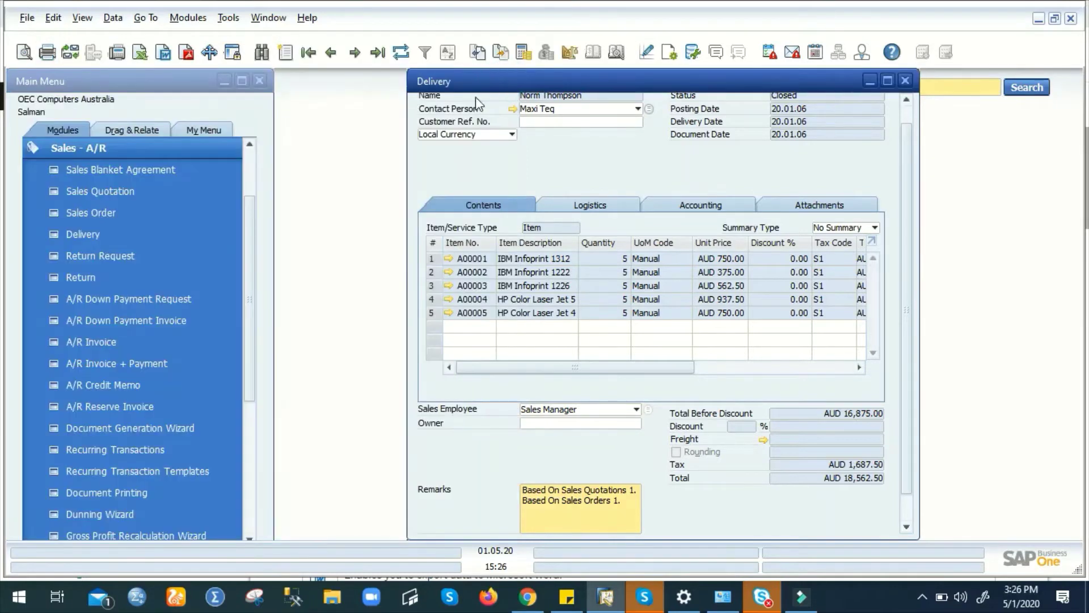
pyautogui.click(70, 53)
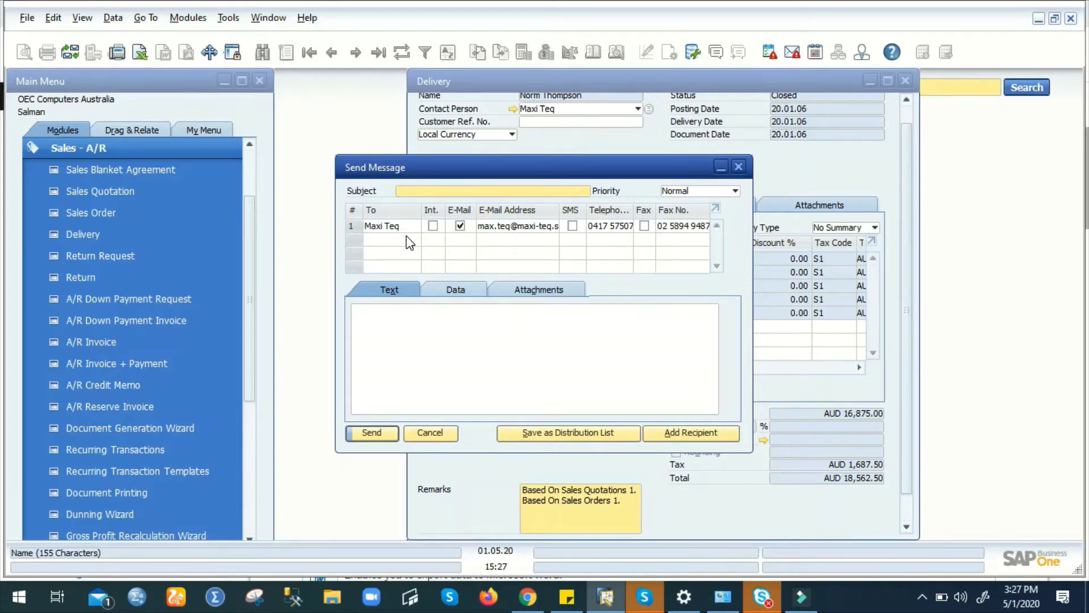
# - Add a user as a second recipient and move the e-mail option to that recipient
pyautogui.click(690, 432)
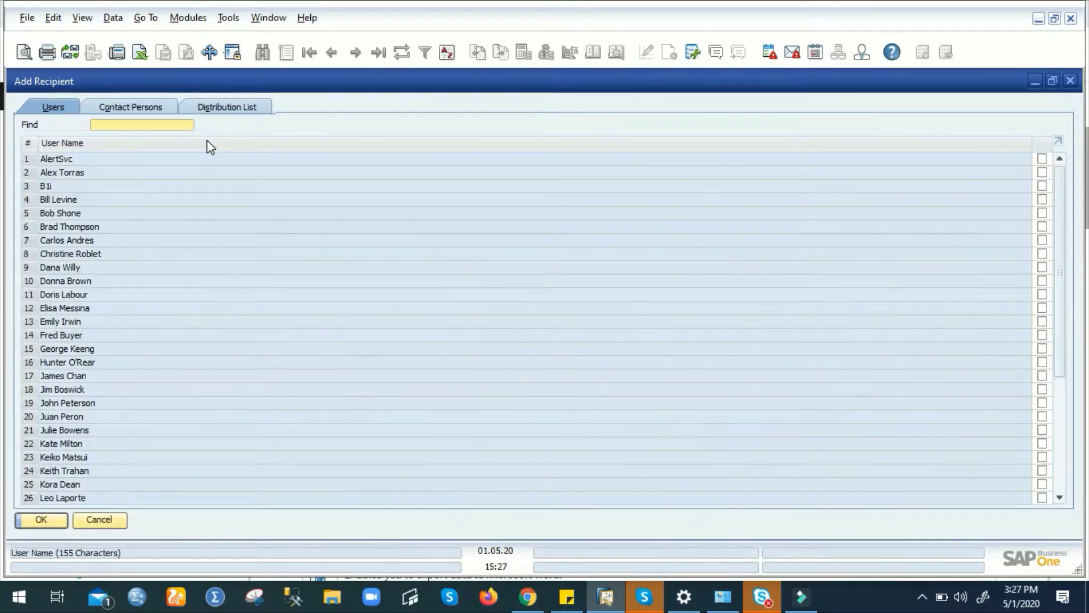
pyautogui.click(1042, 254)
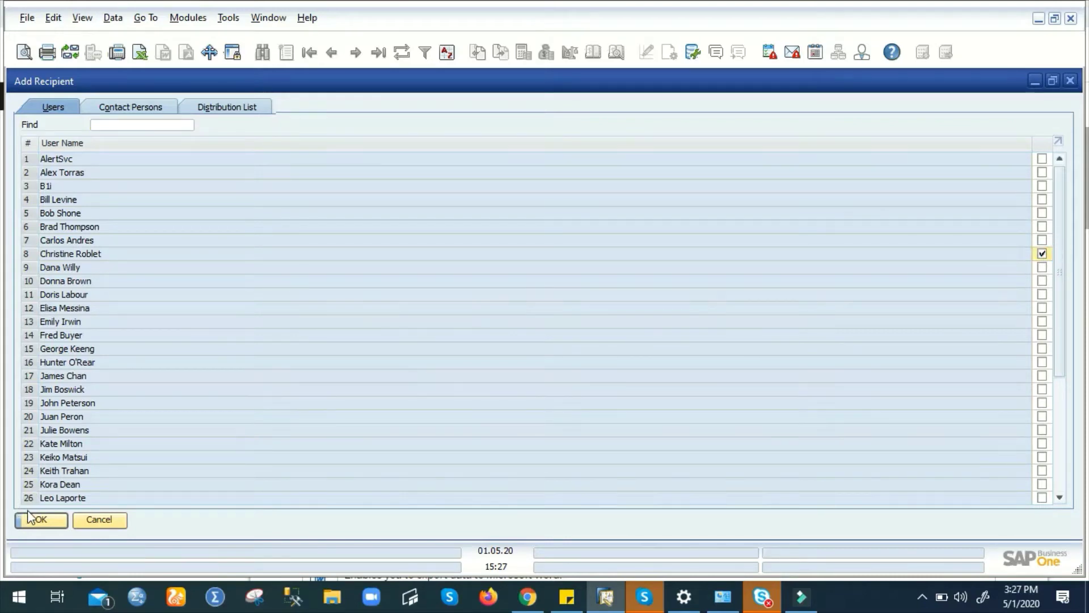
pyautogui.click(40, 520)
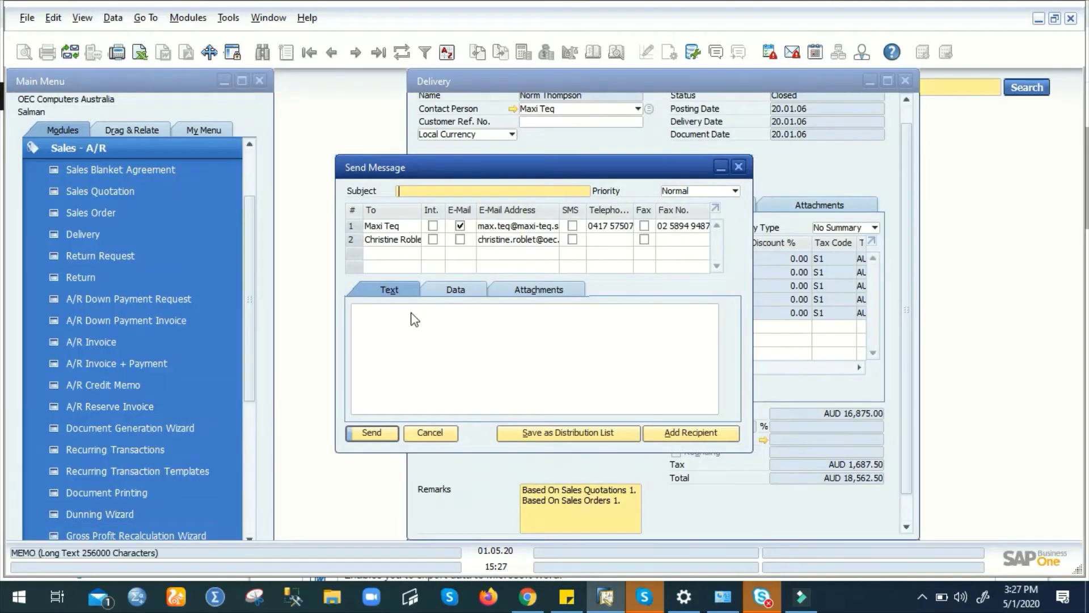
pyautogui.click(460, 226)
pyautogui.click(460, 239)
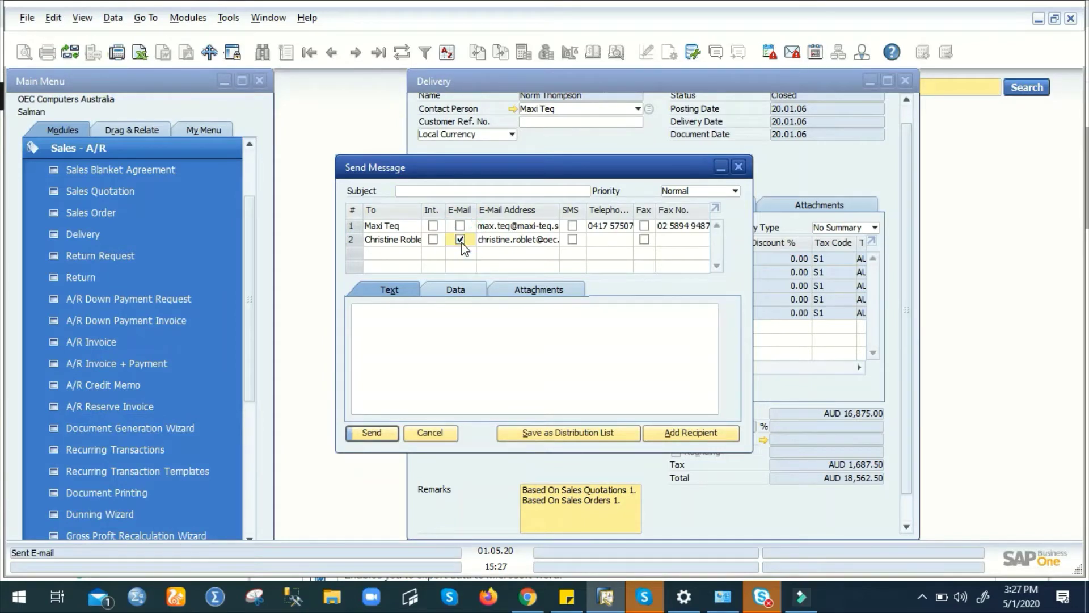
# - Enable SMS and fax for the new recipient, discard the message, and begin a plain-text export to 'Delivery'
pyautogui.click(572, 240)
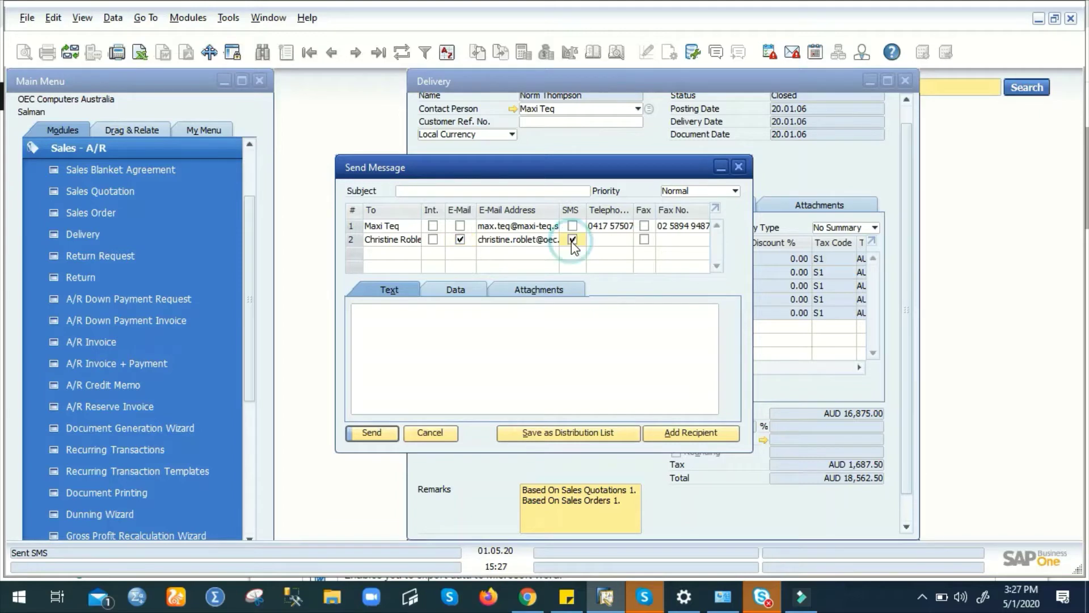
pyautogui.click(601, 240)
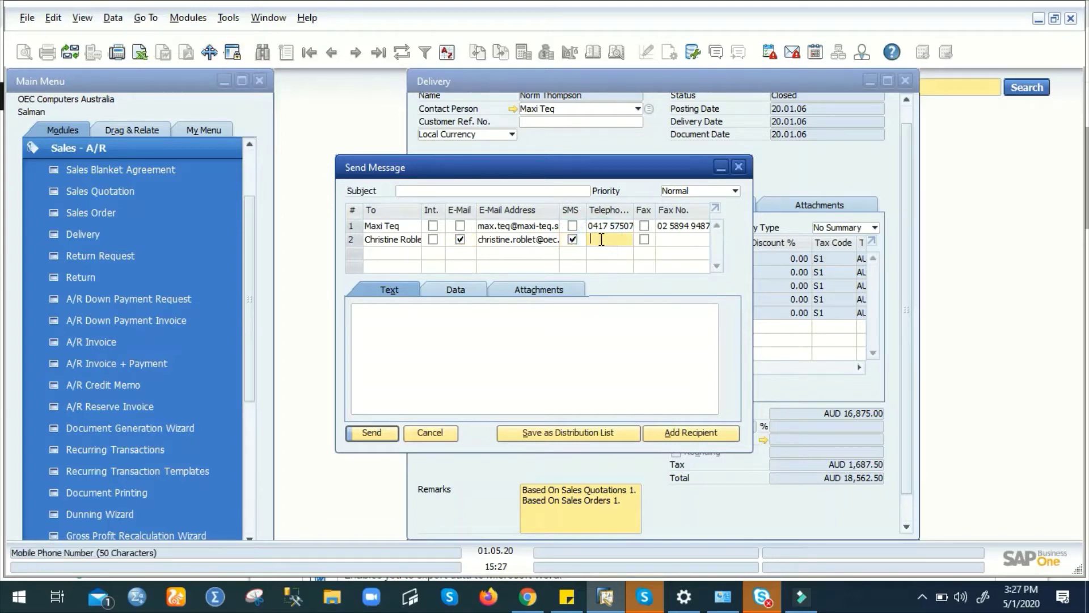
pyautogui.click(644, 240)
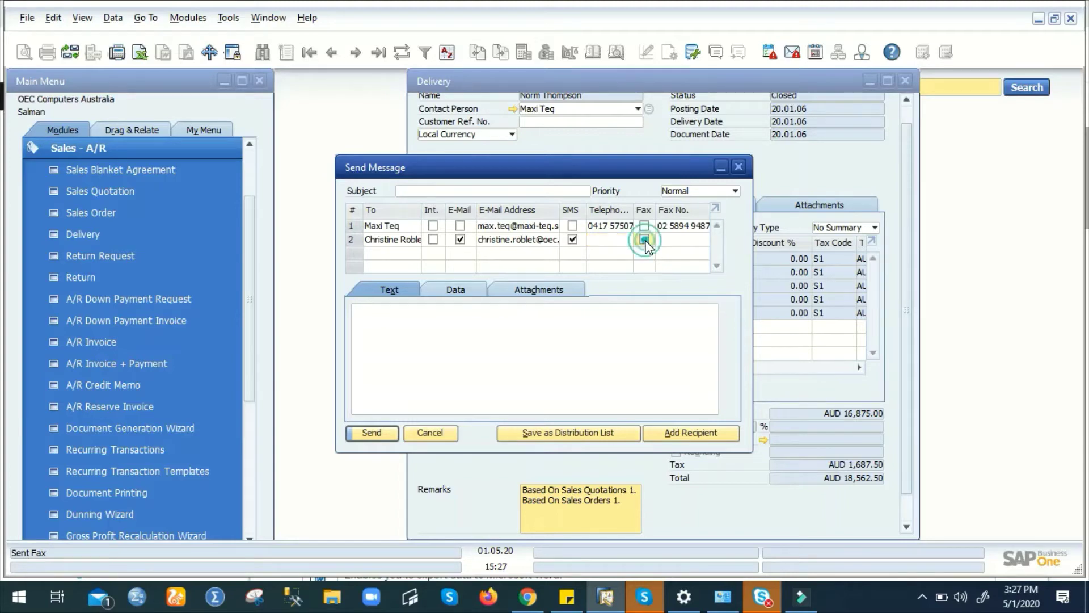
pyautogui.click(690, 241)
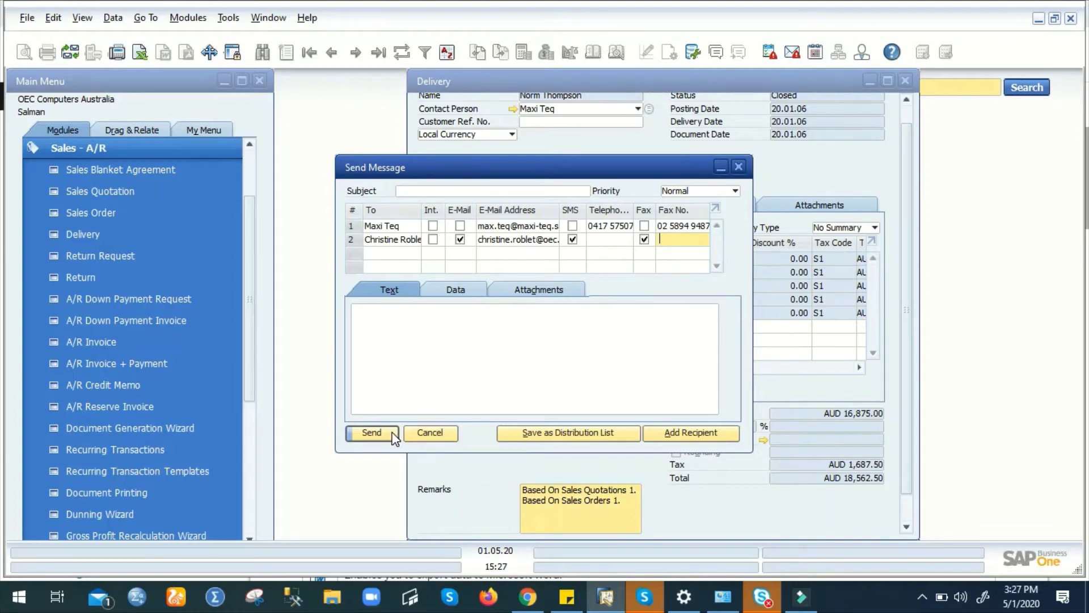
pyautogui.click(427, 434)
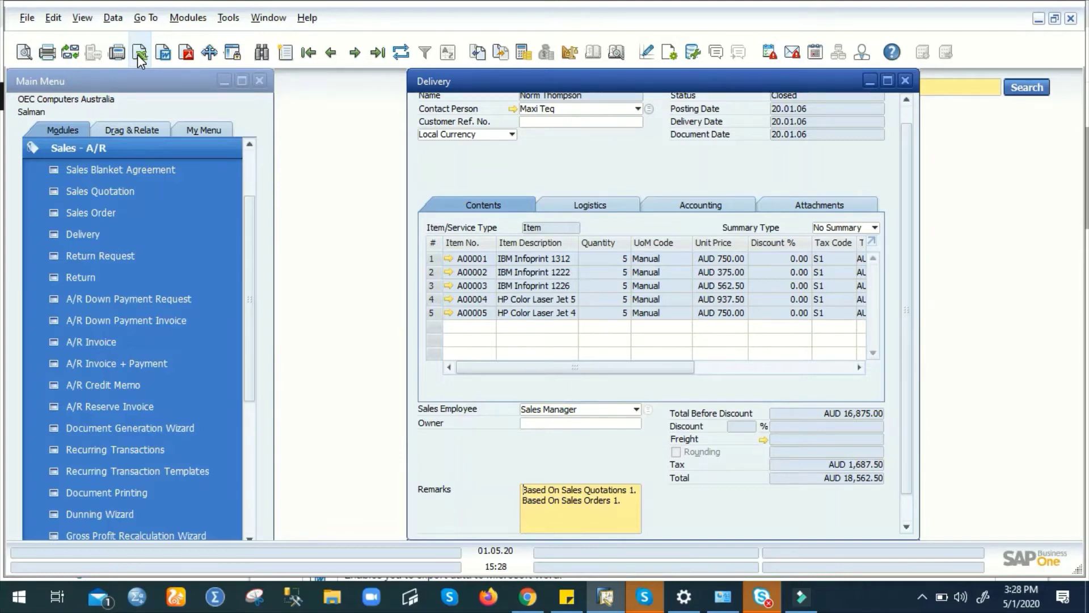
pyautogui.click(139, 53)
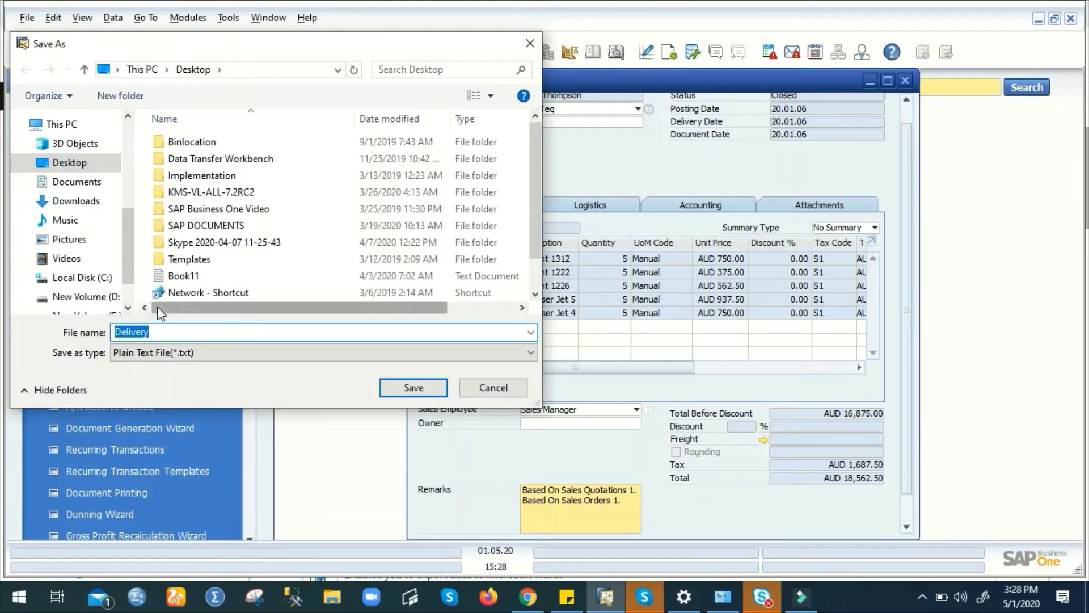
# - Export the delivery lines to Excel workbook Delivery1.xlsx on the Desktop, with currency symbols in a separate column
pyautogui.click(428, 352)
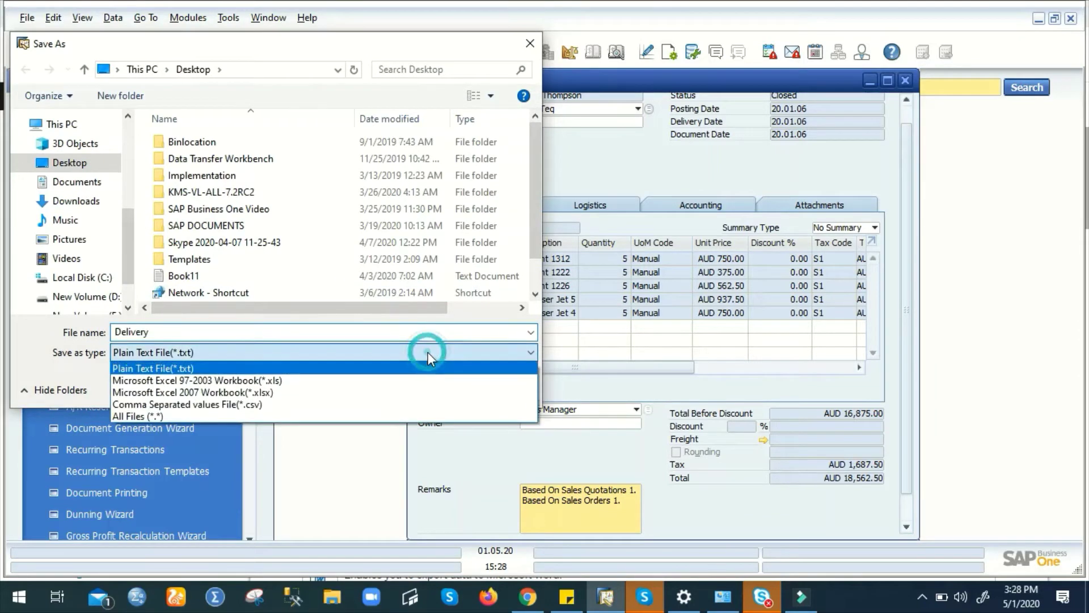
pyautogui.click(377, 392)
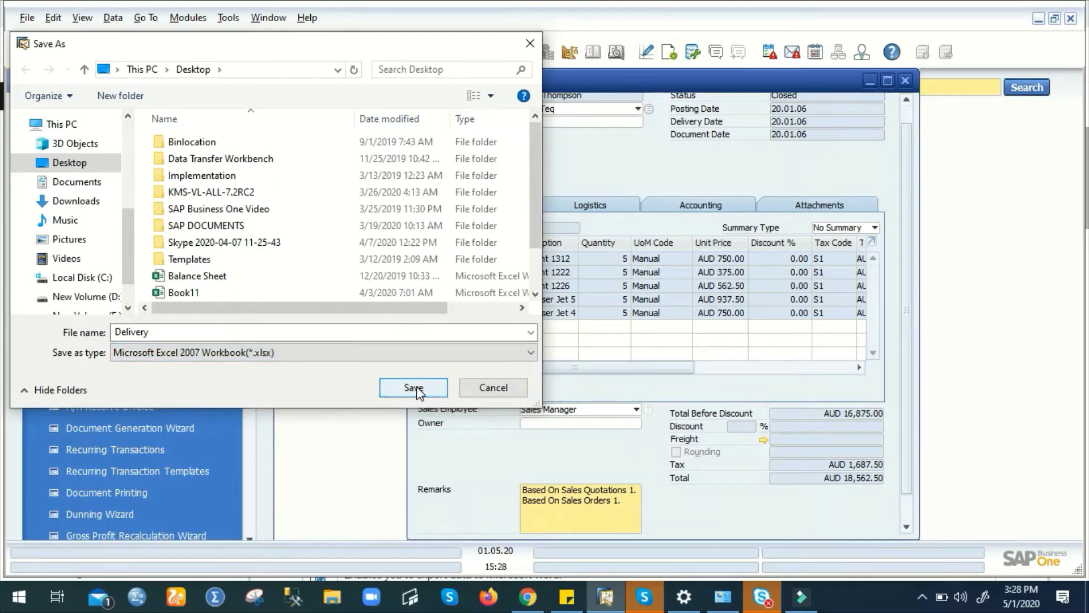
pyautogui.doubleClick(170, 333)
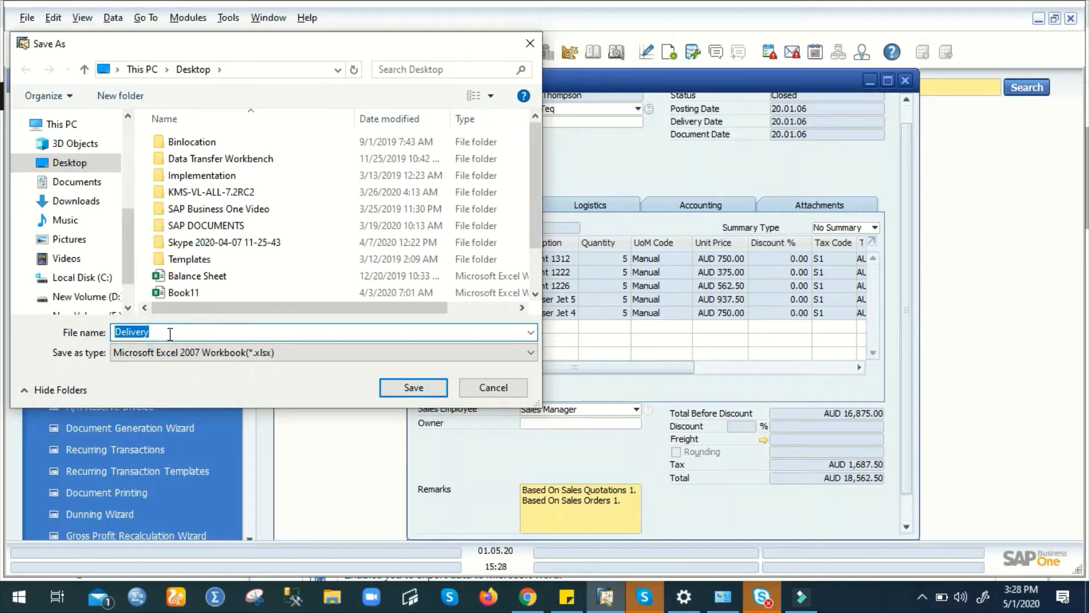
pyautogui.click(170, 333)
pyautogui.write('1')
pyautogui.click(414, 387)
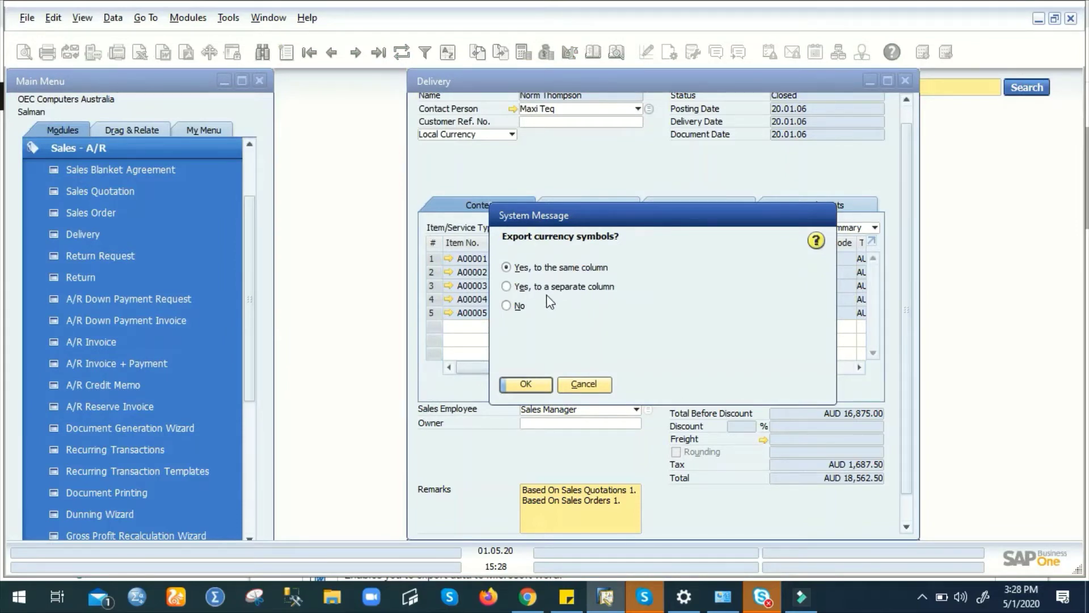
pyautogui.click(506, 286)
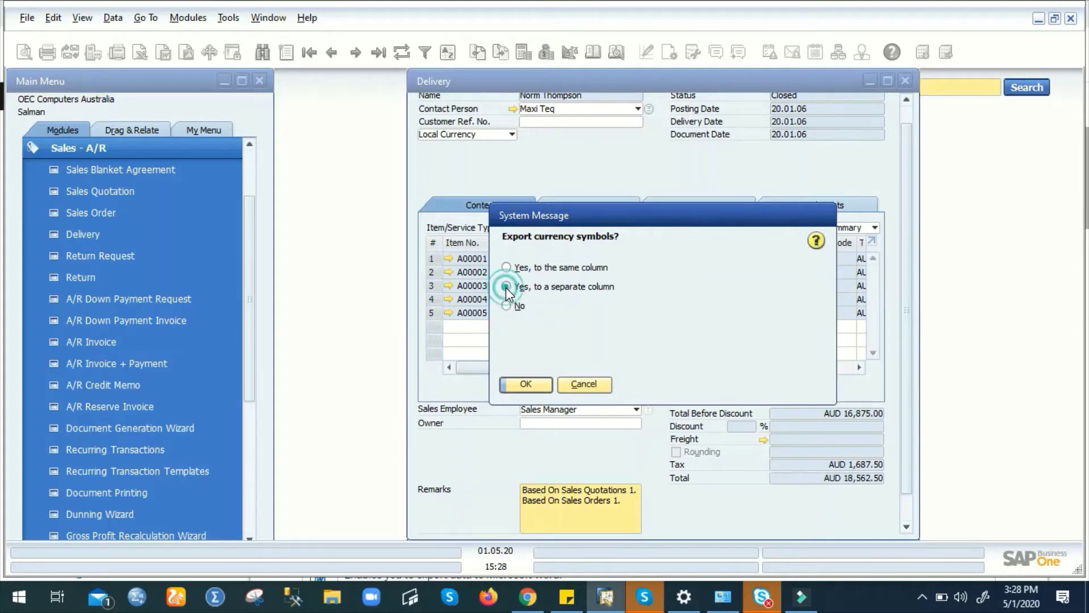
pyautogui.click(526, 384)
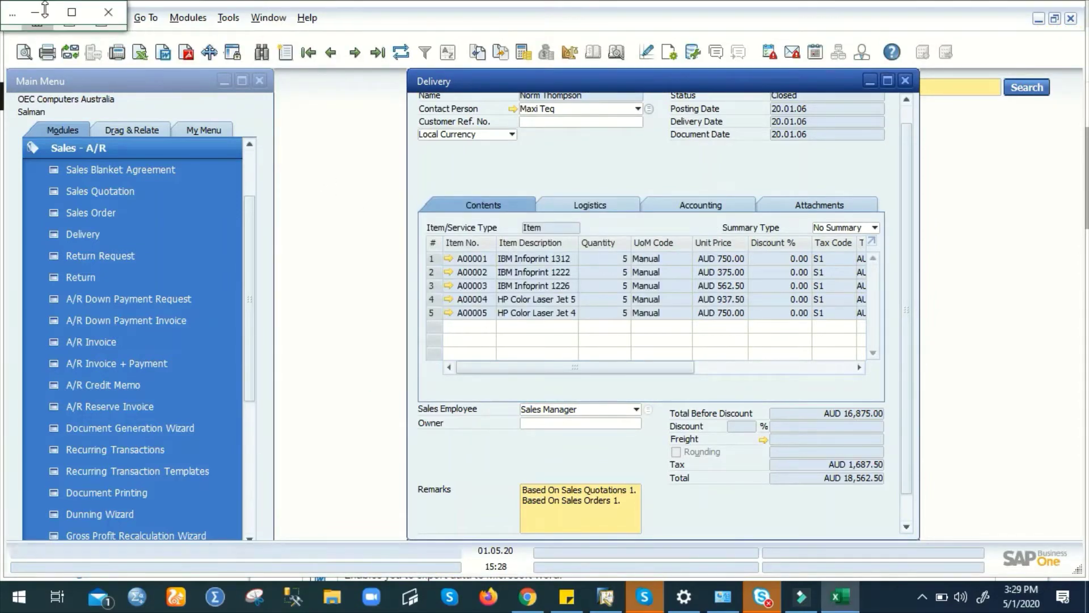
# - Review the five delivery lines in Delivery1 full screen, then close Excel
pyautogui.click(72, 10)
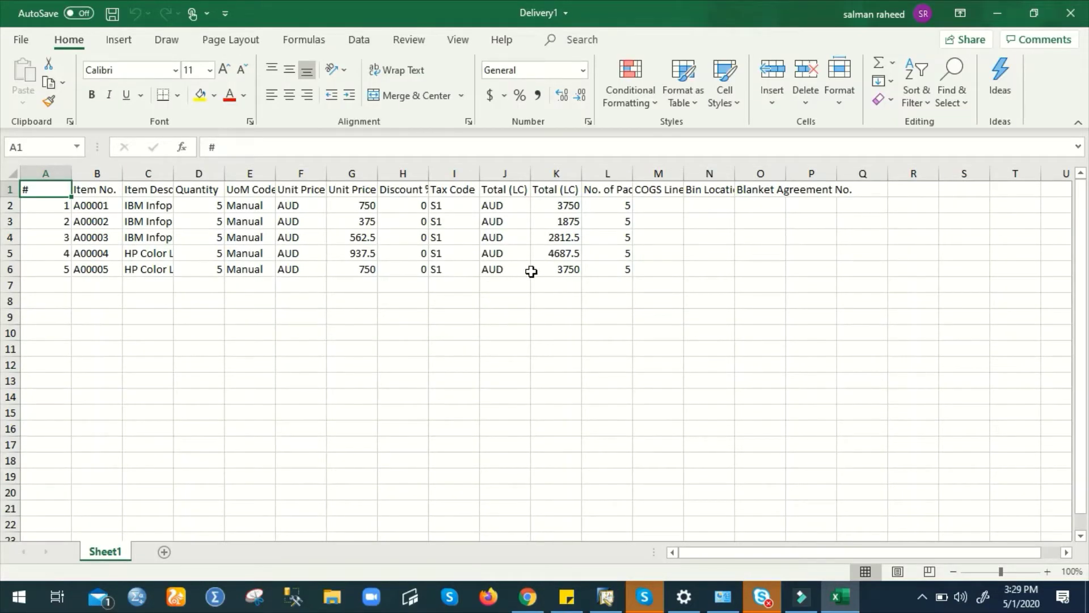
pyautogui.click(1074, 13)
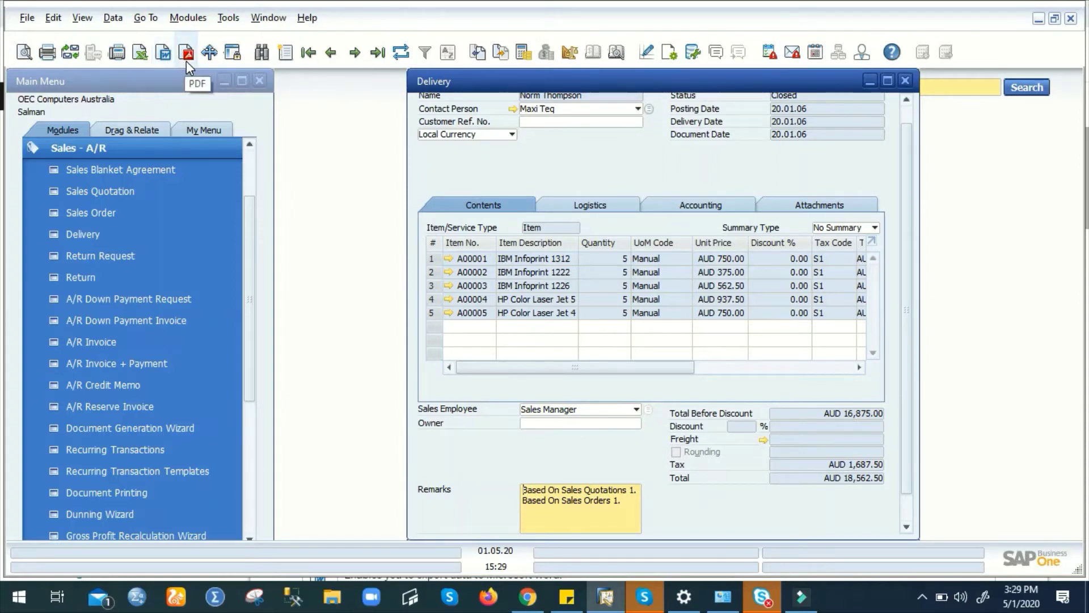
pyautogui.click(186, 57)
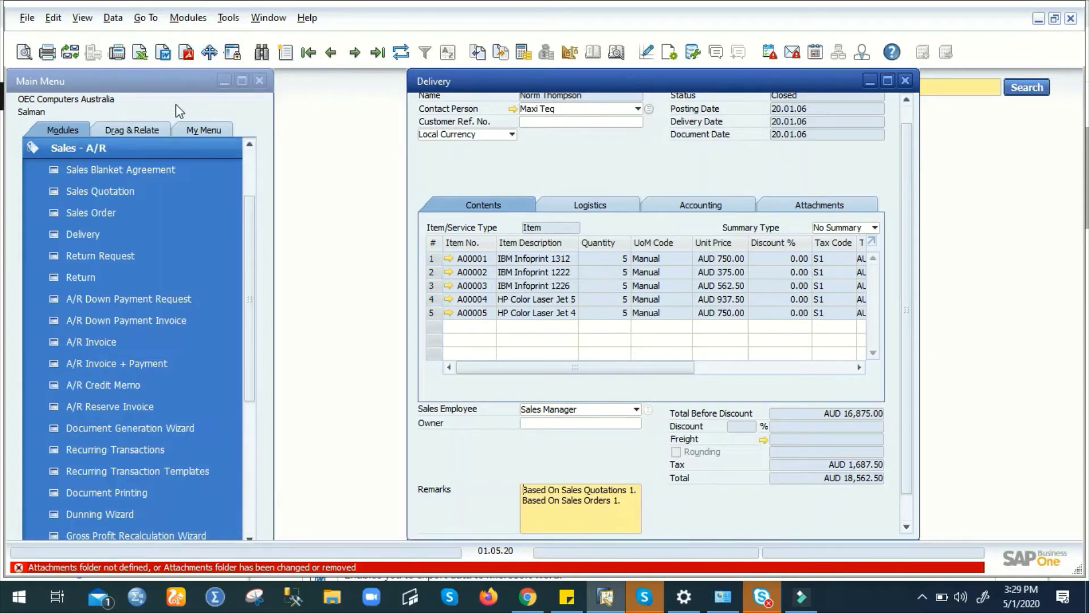
pyautogui.click(206, 57)
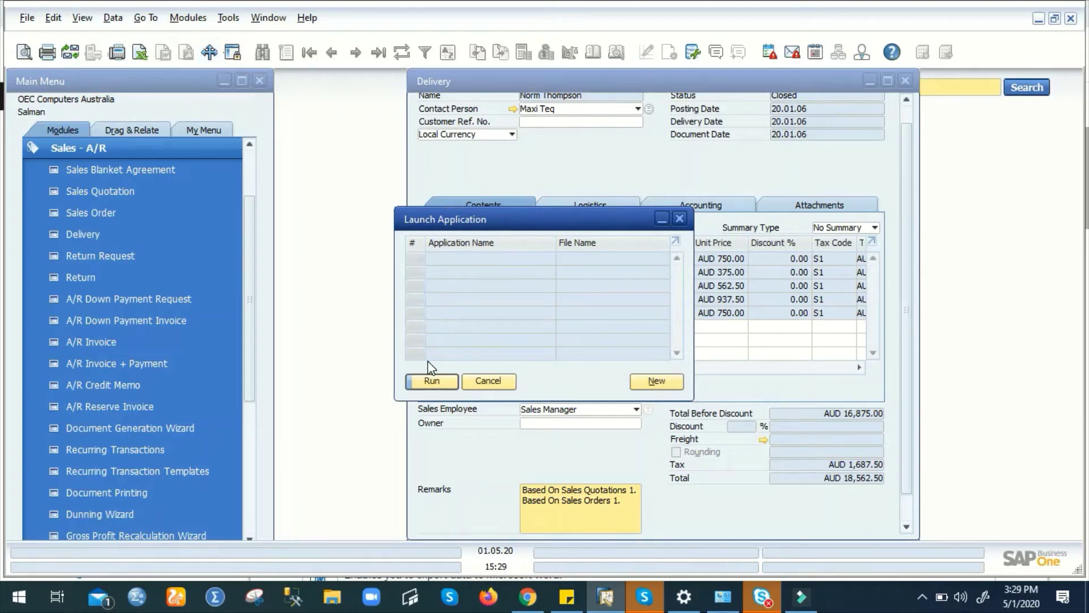
pyautogui.click(656, 381)
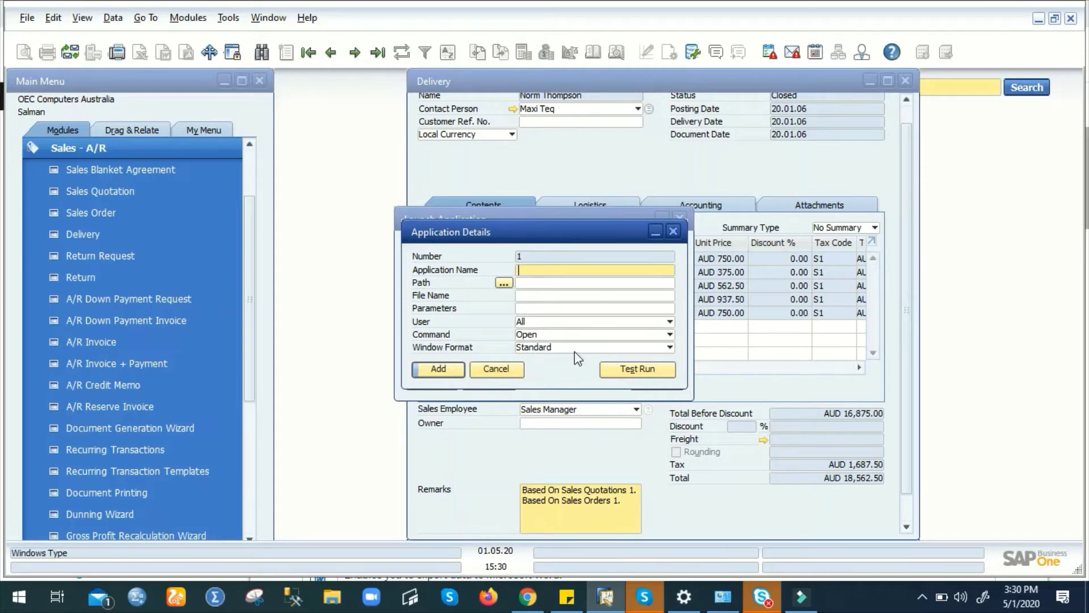
pyautogui.click(497, 369)
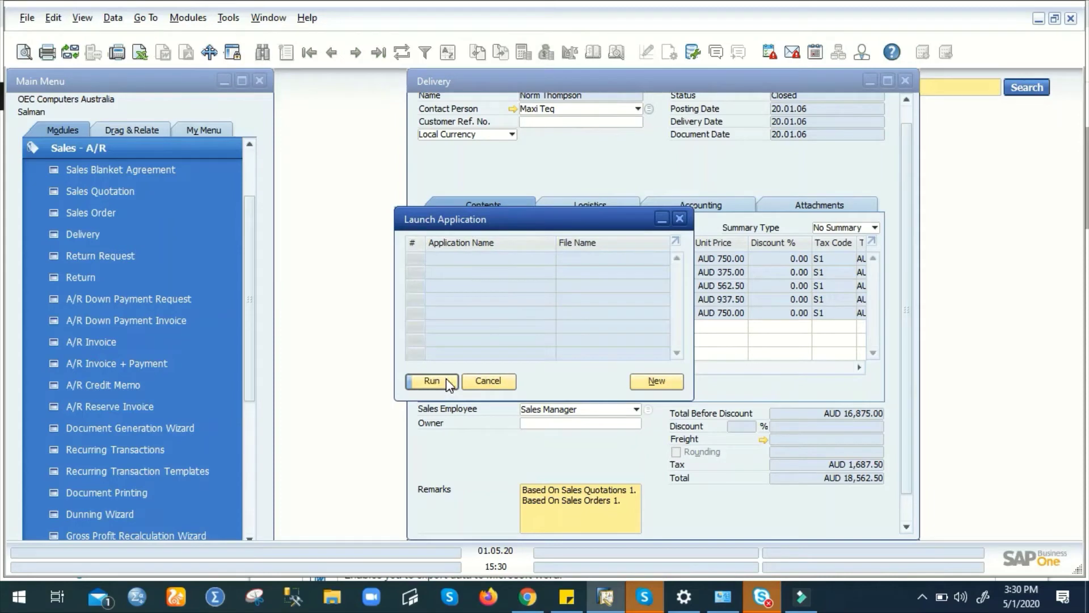
pyautogui.click(490, 382)
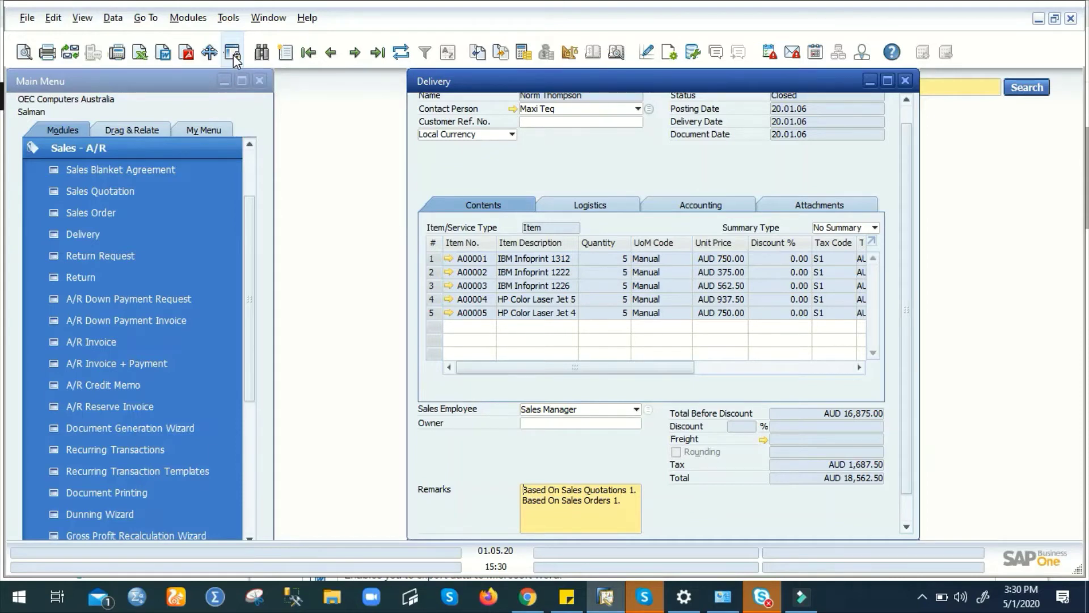
# - Lock the SAP Business One session and unlock it again by entering the account password
pyautogui.click(233, 55)
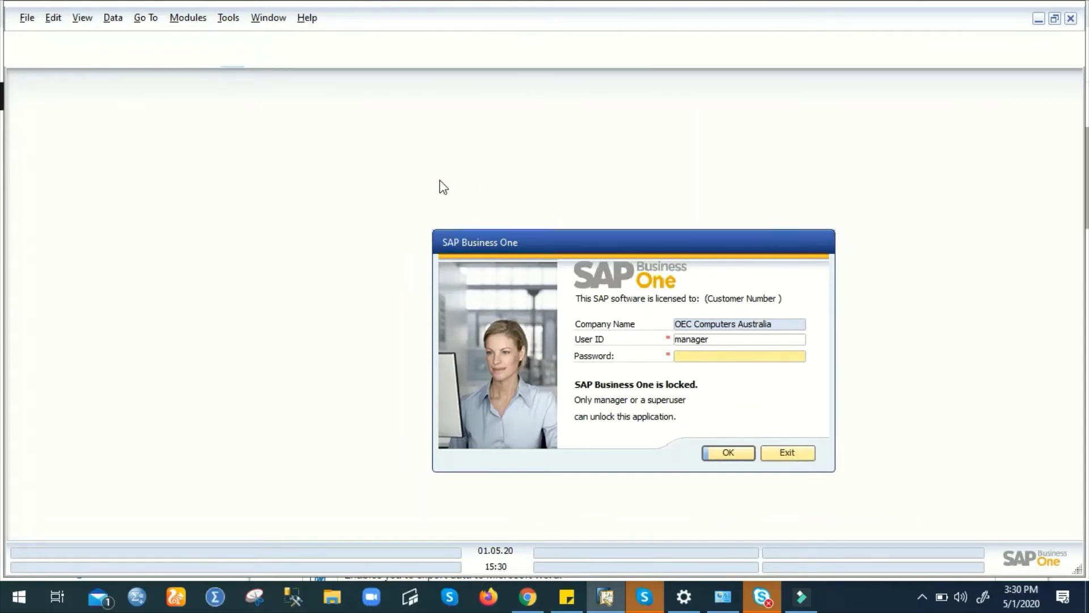
pyautogui.click(731, 356)
pyautogui.write('manager')
pyautogui.click(728, 452)
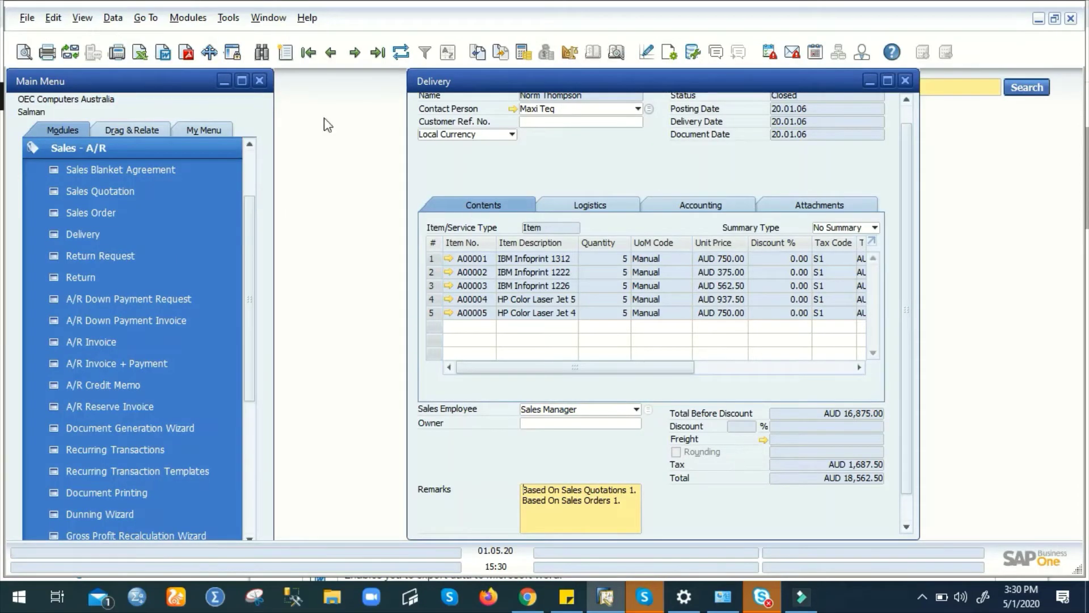
# - Put the Delivery form into Find mode, clearing all header and line fields
pyautogui.click(262, 52)
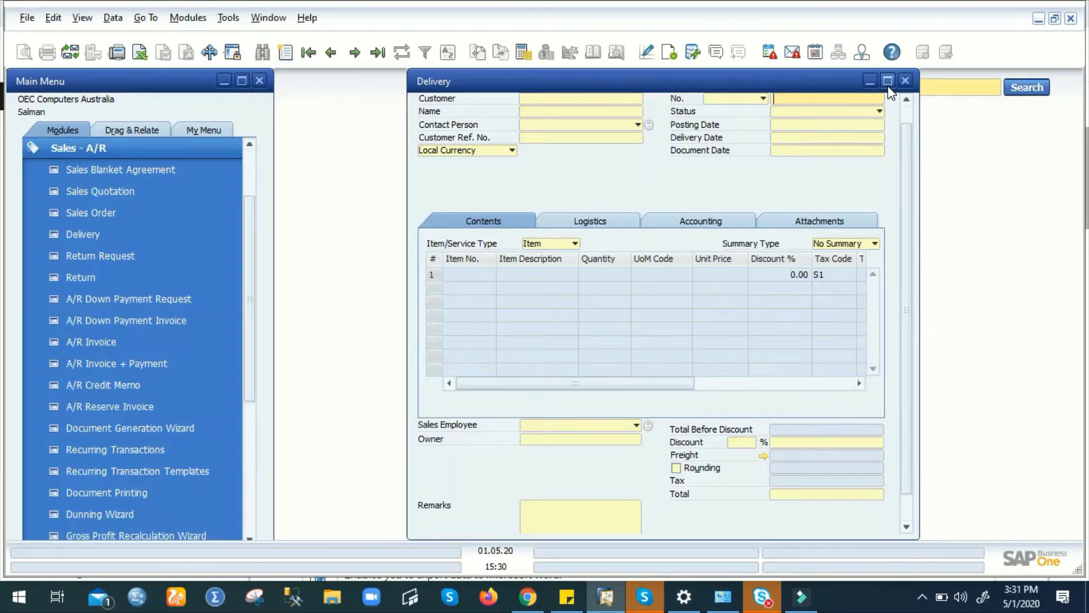
# - Maximize the Delivery window and search deliveries with Customer set to *
pyautogui.click(888, 86)
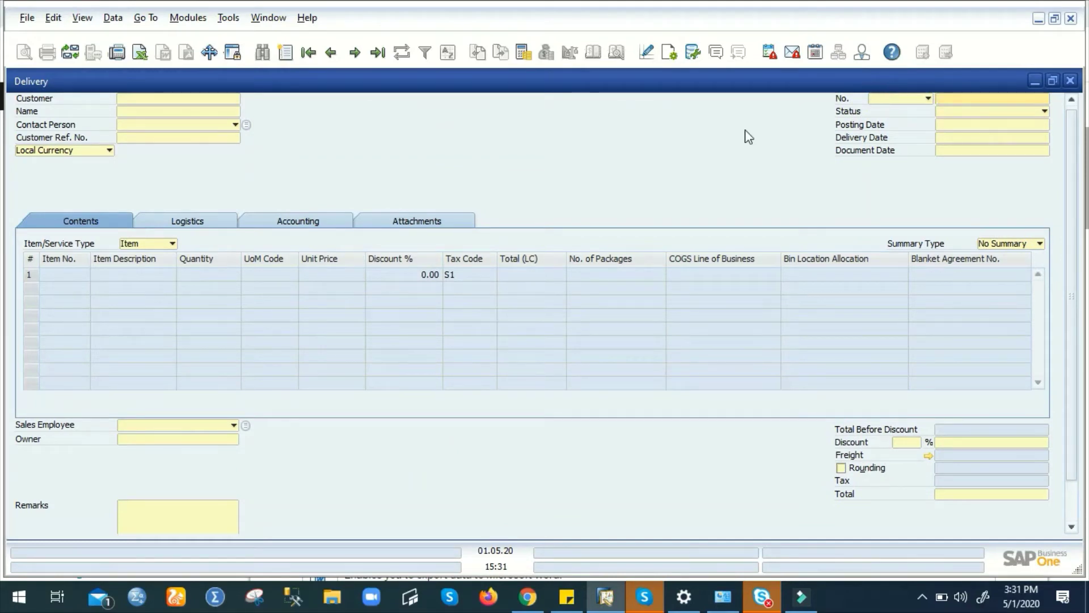
pyautogui.click(199, 101)
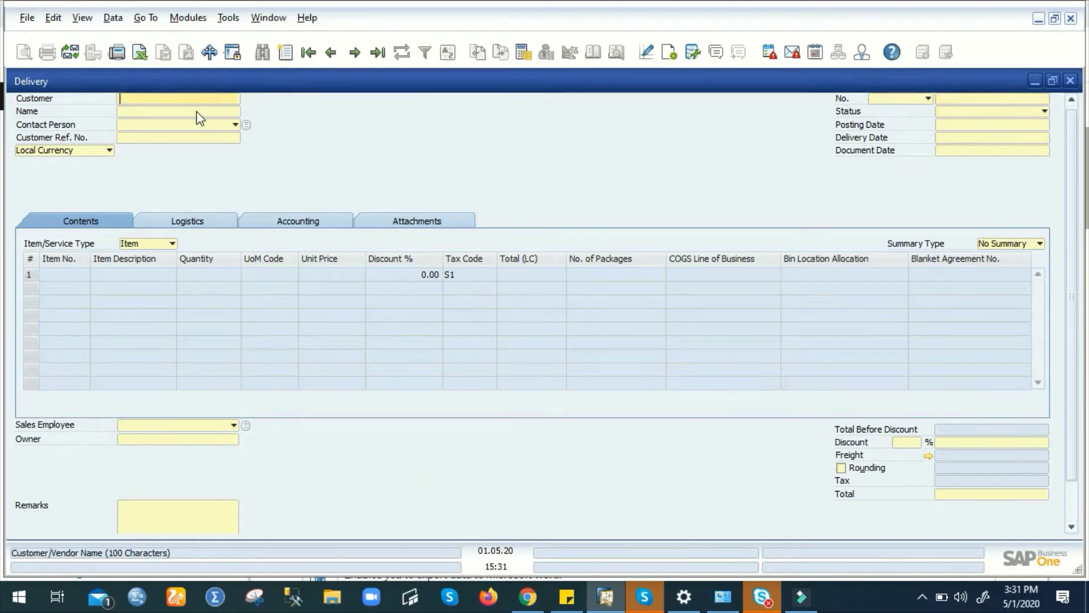
pyautogui.click(196, 111)
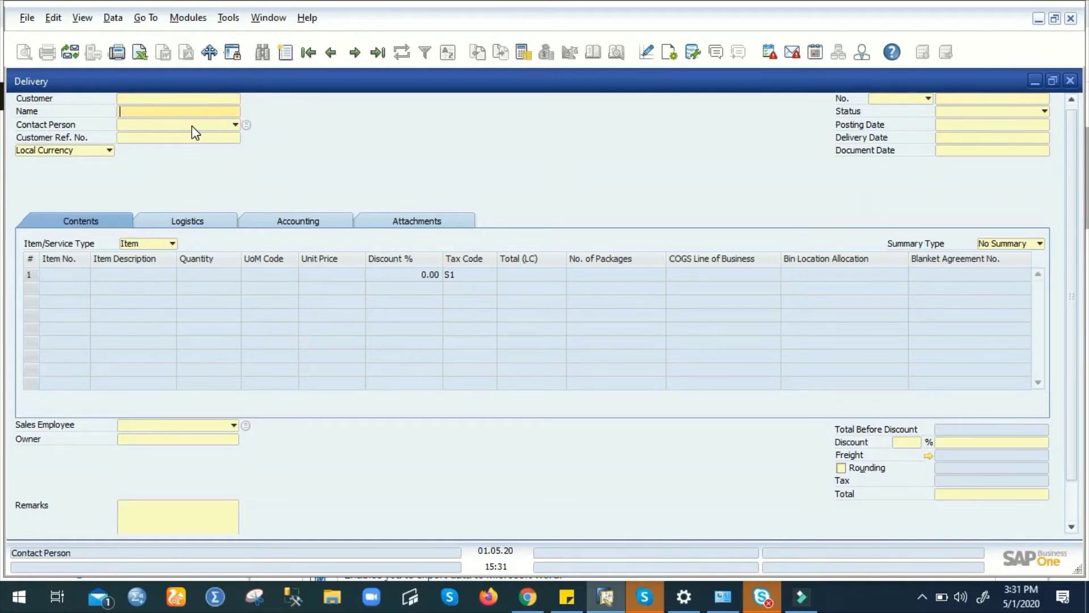
pyautogui.click(190, 100)
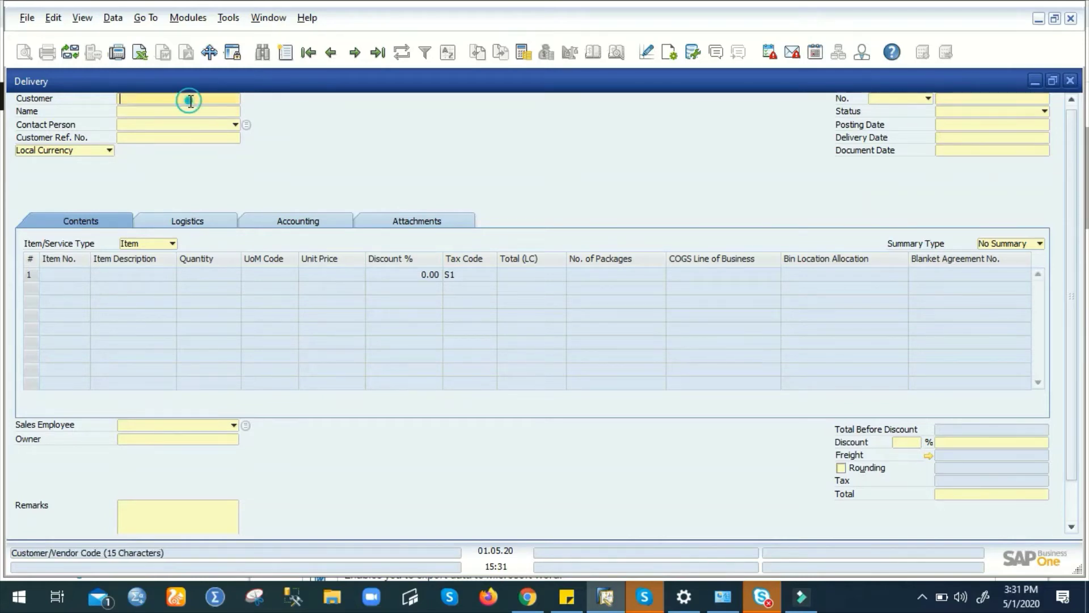
pyautogui.write('*')
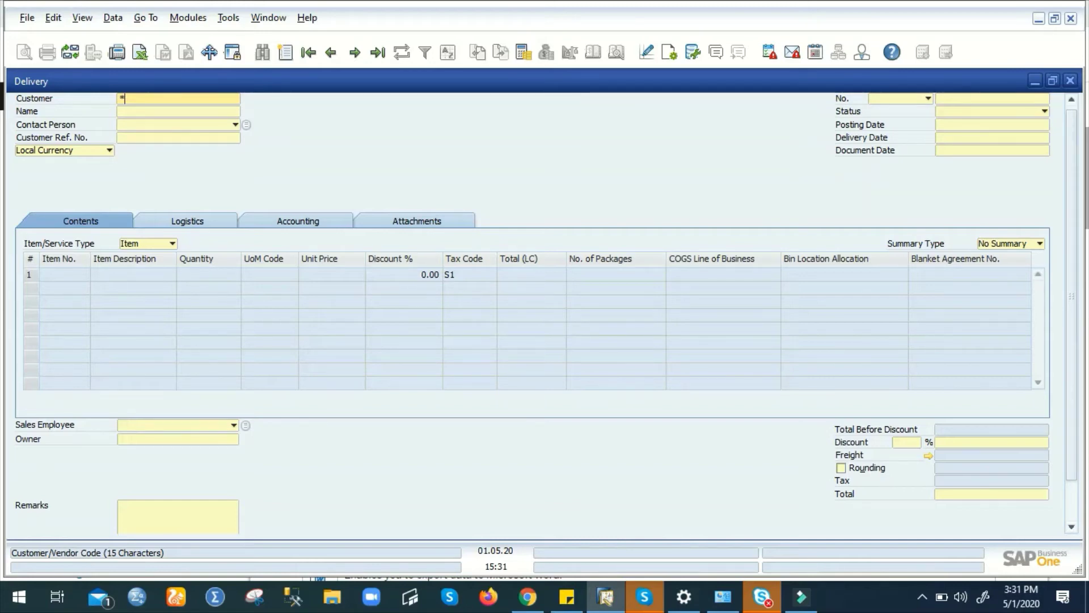
pyautogui.press('Return')
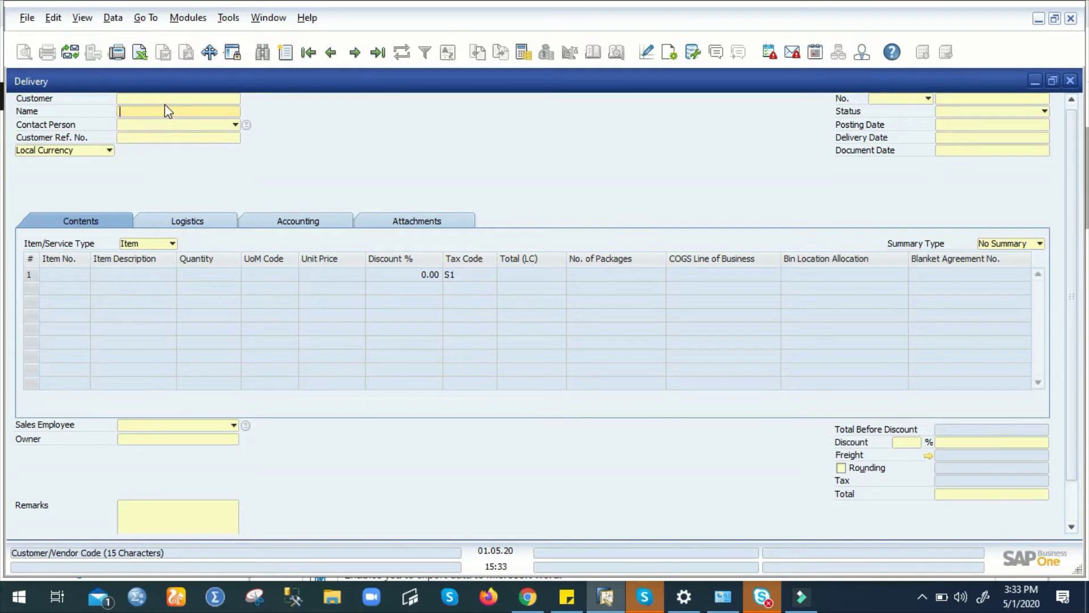
# - Search for Canceled deliveries, finding none, then change the Status criterion to Open
pyautogui.click(166, 111)
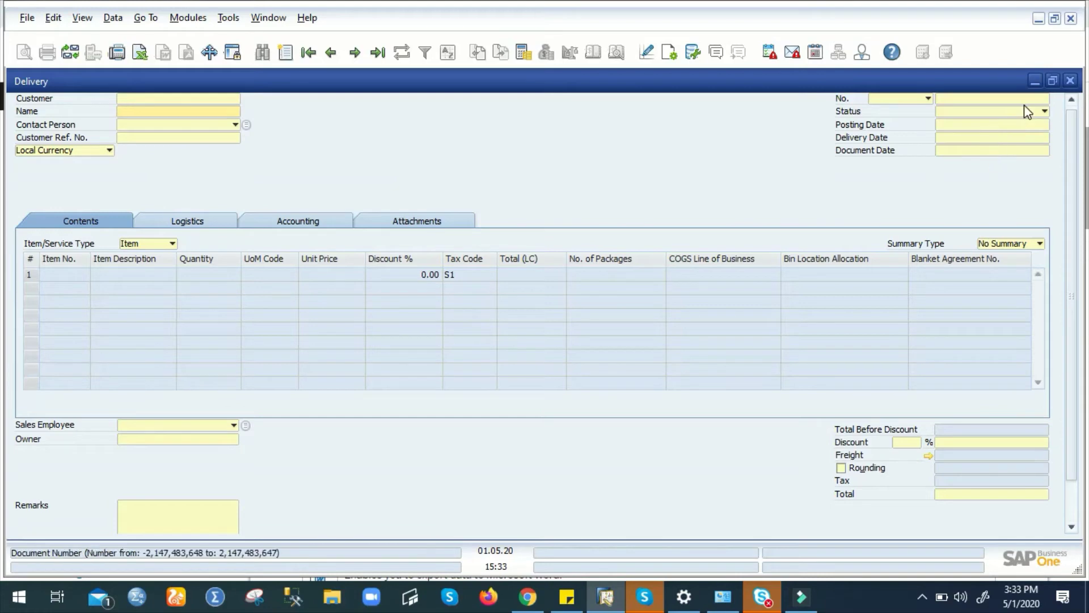
pyautogui.click(928, 100)
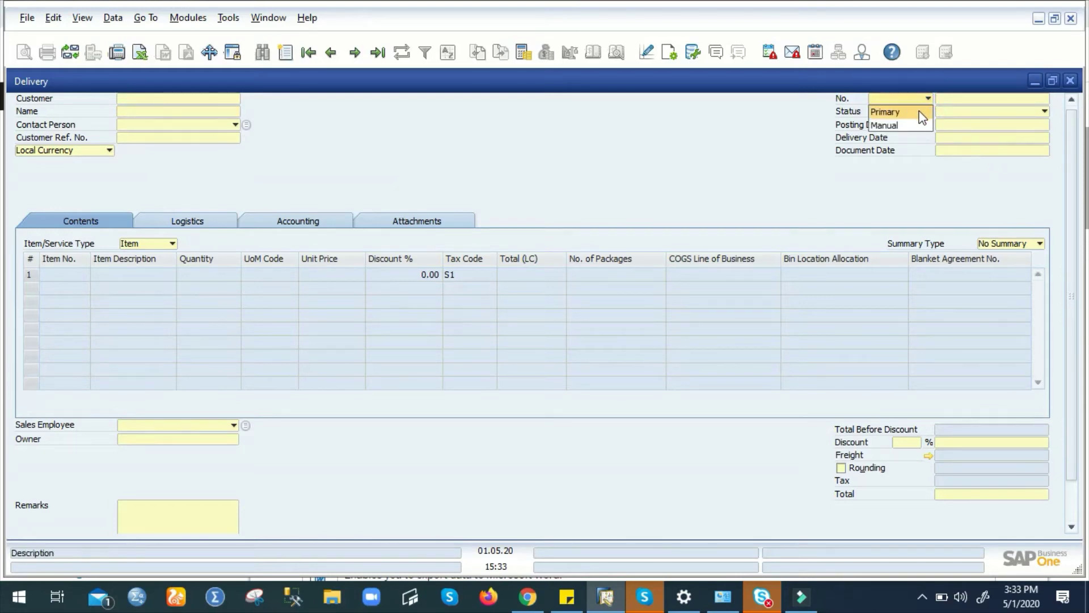
pyautogui.click(927, 100)
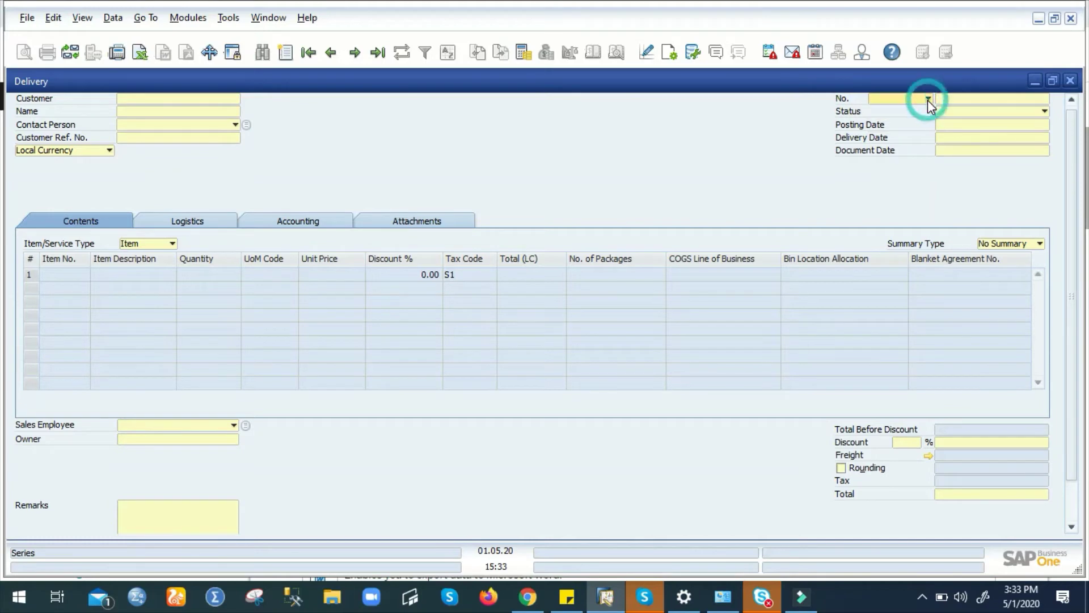
pyautogui.click(1004, 113)
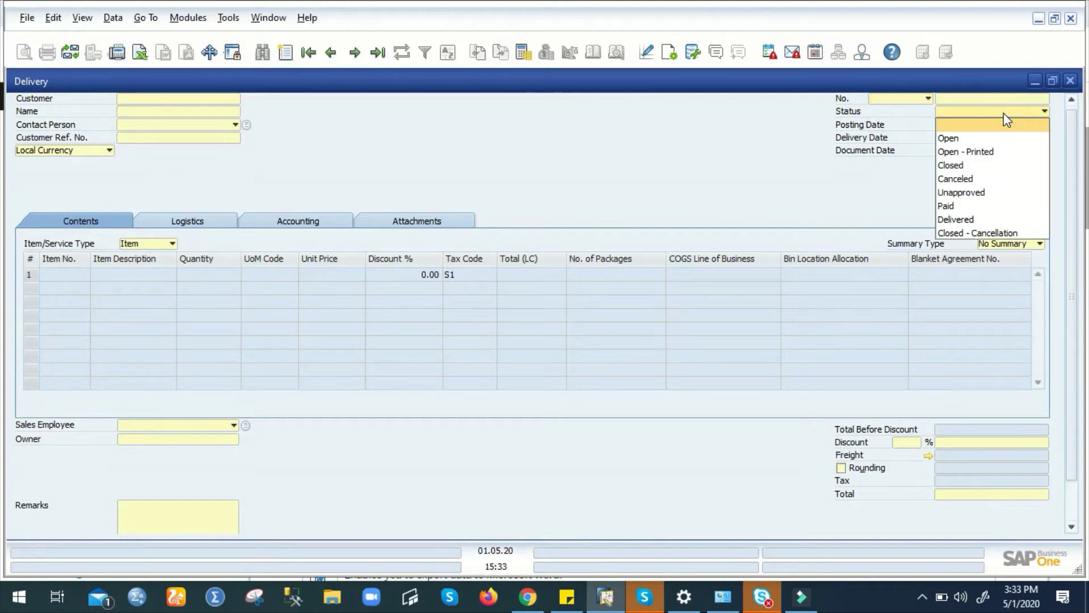
pyautogui.click(984, 180)
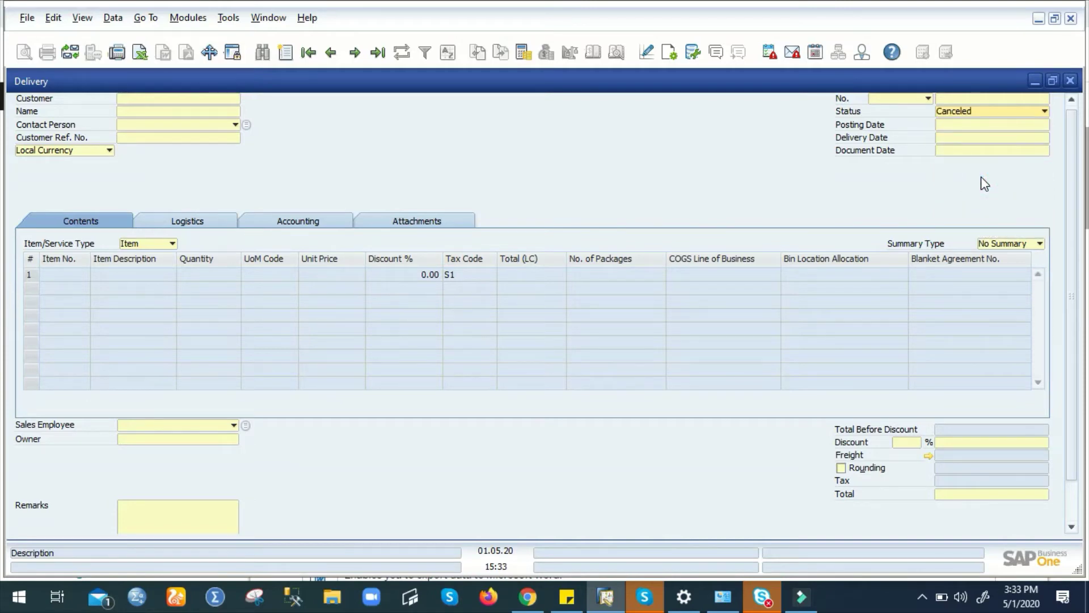
pyautogui.press('Return')
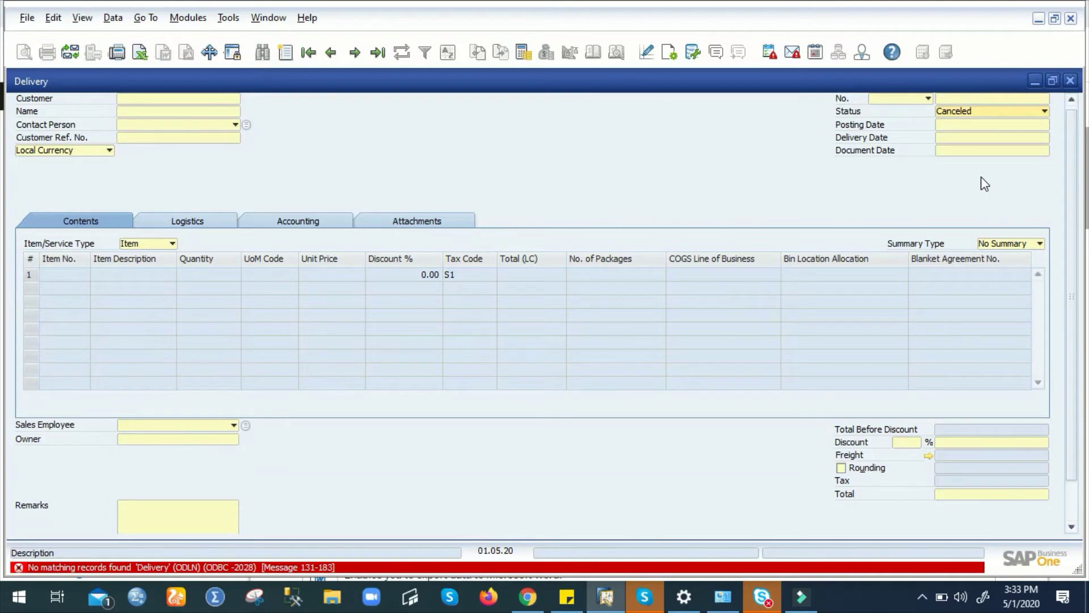
pyautogui.click(994, 111)
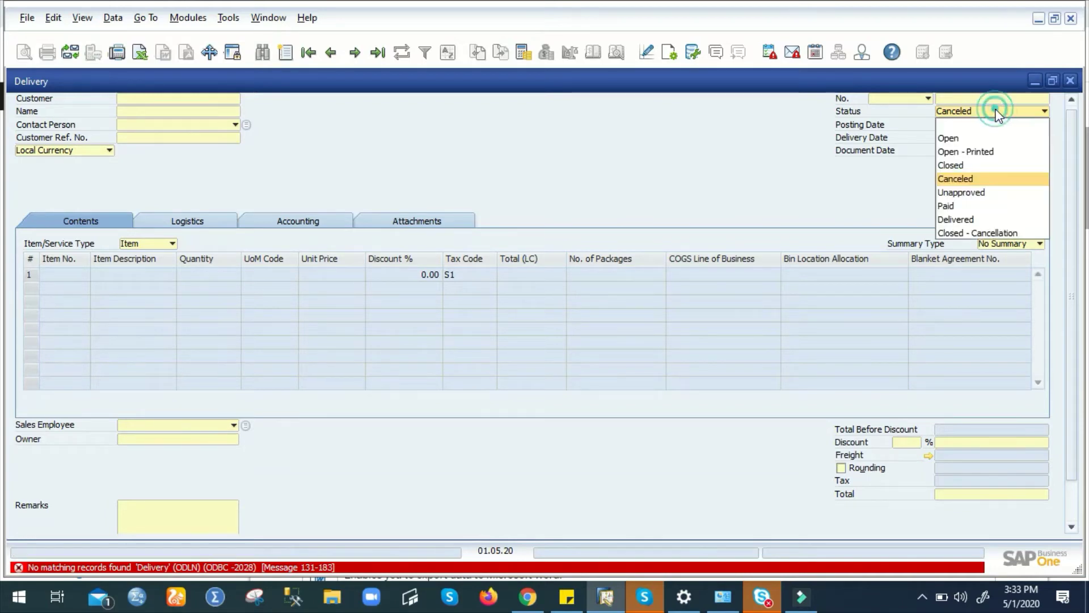
pyautogui.click(977, 137)
# - Search open deliveries and load delivery 830 for One Time Customer, totalling AUD 2,412.03
pyautogui.press('Return')
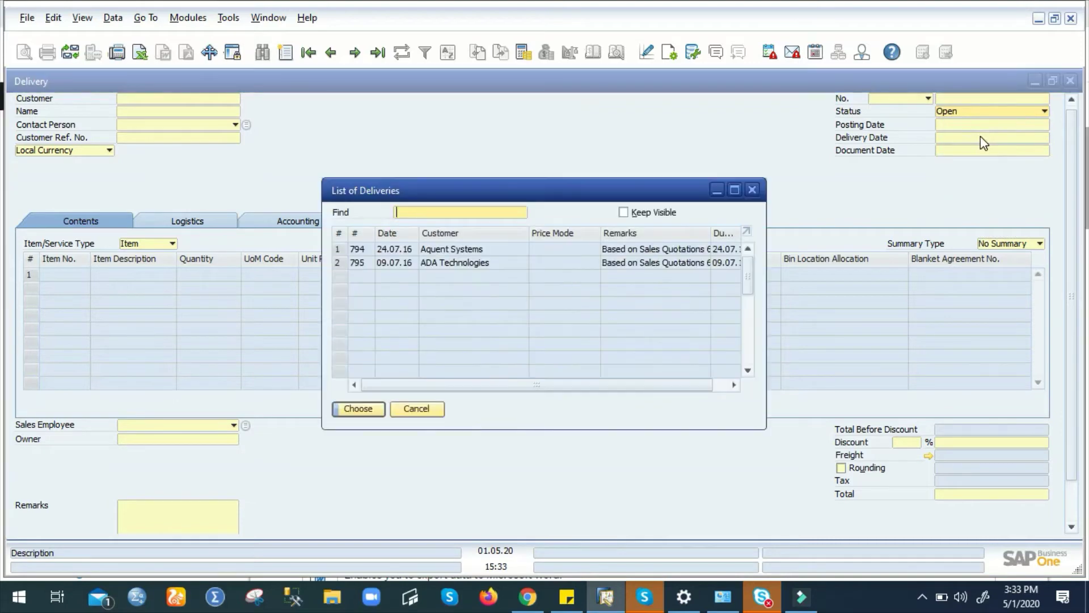
pyautogui.moveTo(748, 264); pyautogui.dragTo(760, 368)
pyautogui.doubleClick(488, 303)
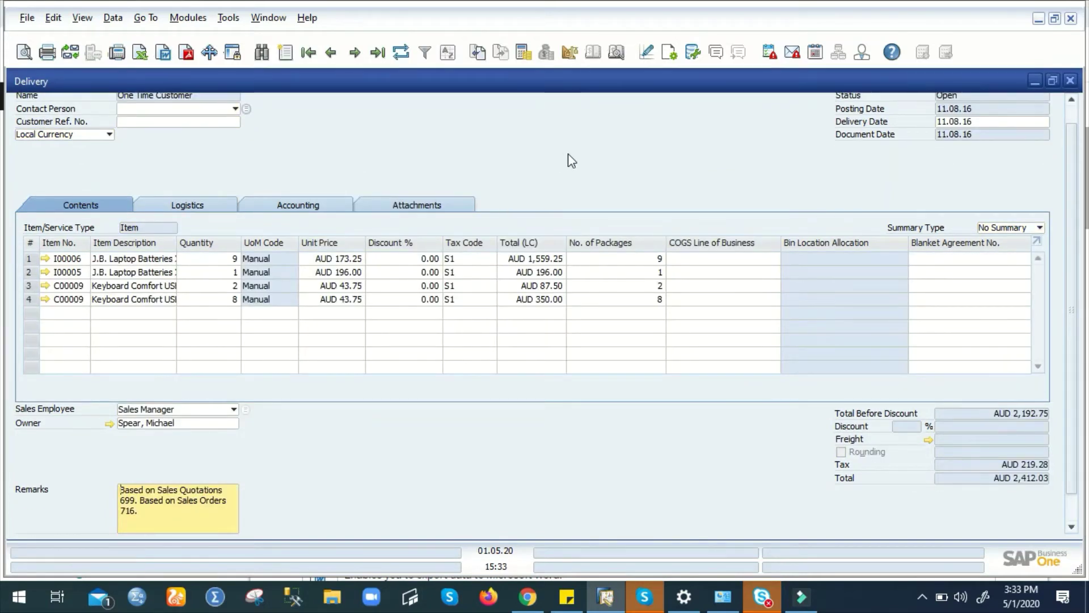
pyautogui.click(1072, 115)
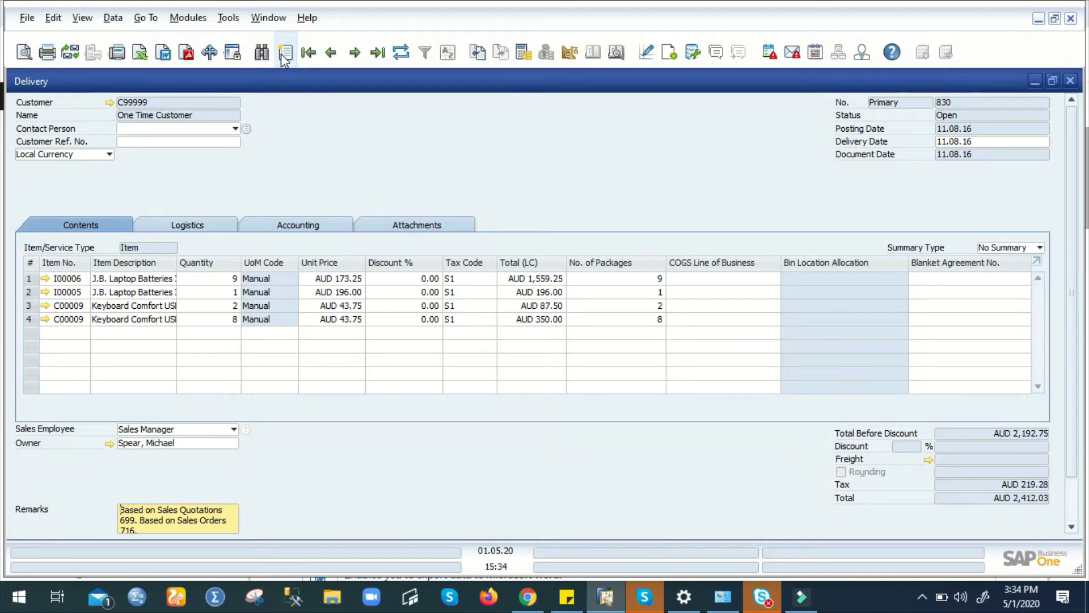
pyautogui.click(282, 55)
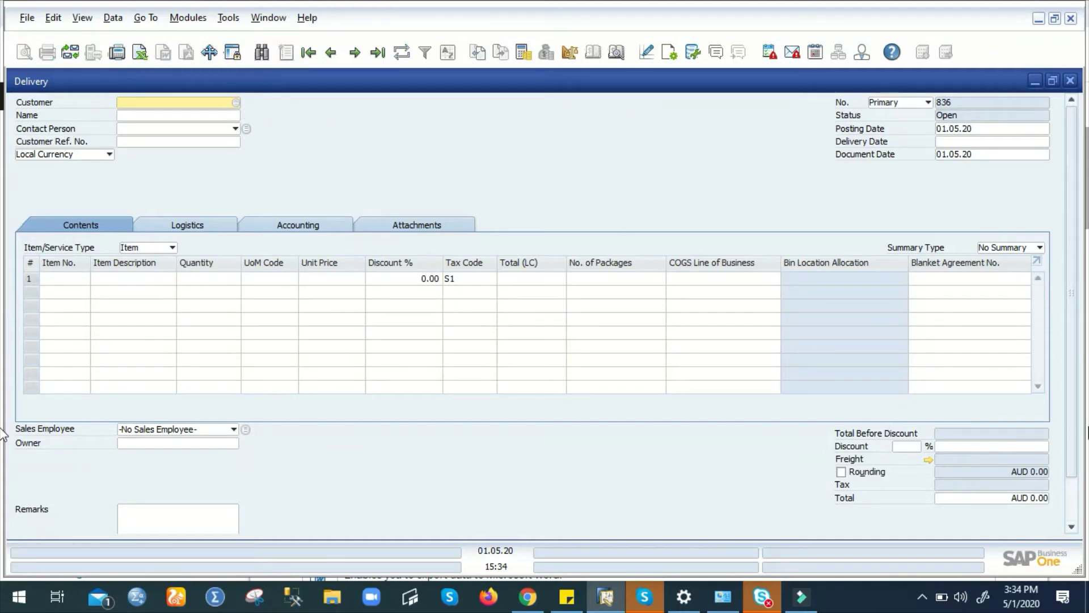
pyautogui.scroll(-2, 1066, 497)
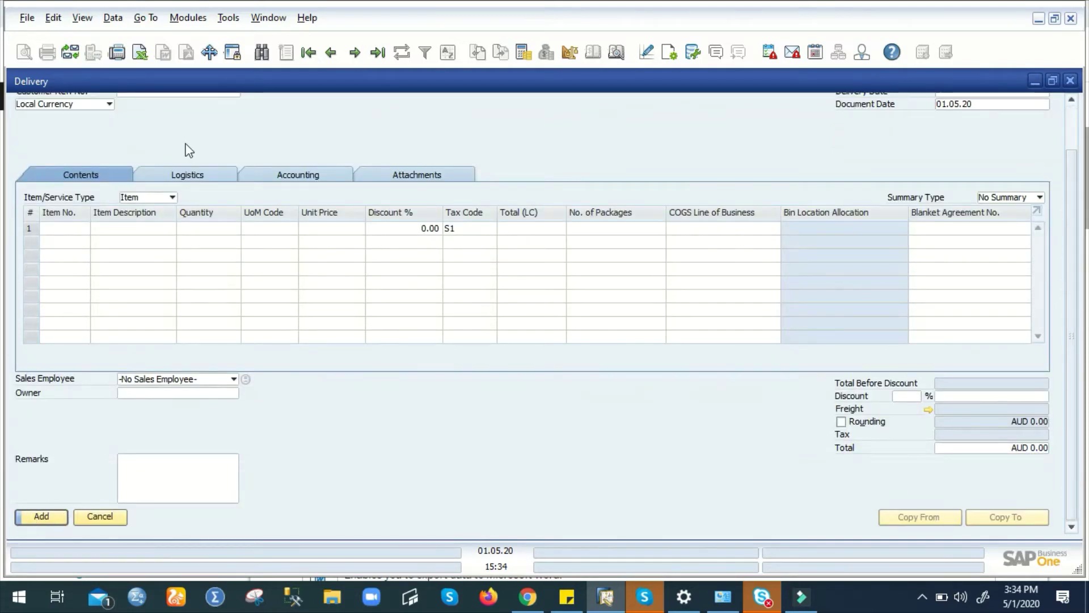
pyautogui.click(262, 53)
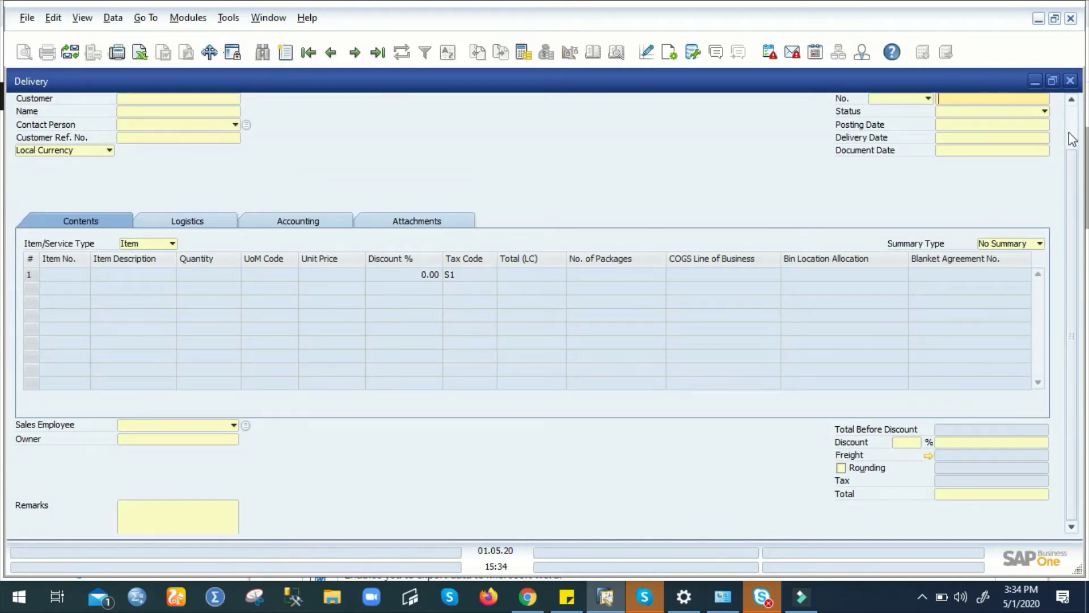
pyautogui.scroll(1, 1072, 131)
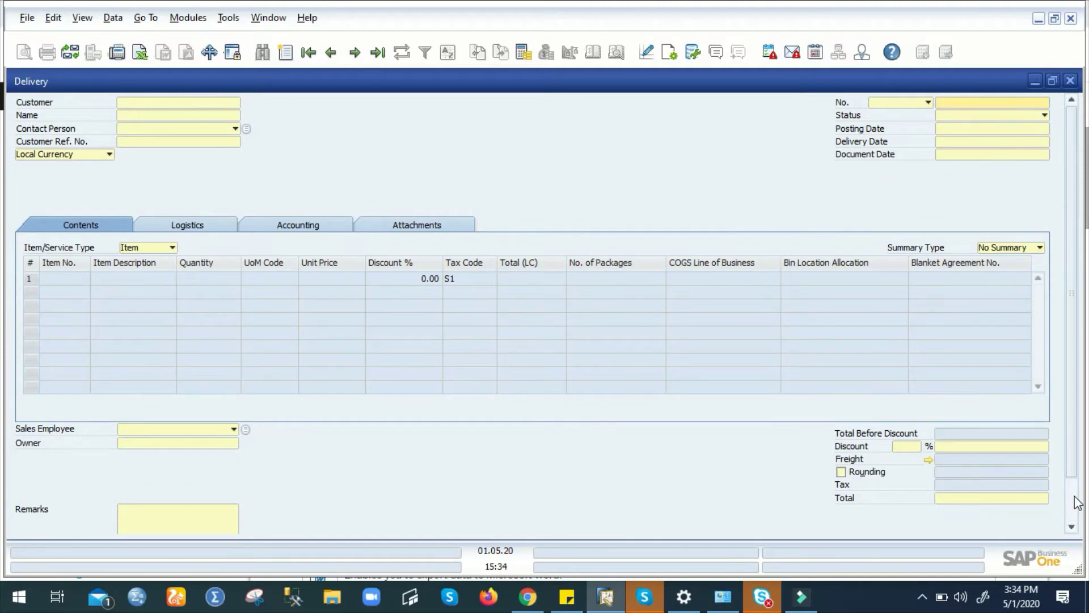
pyautogui.scroll(-3, 1072, 494)
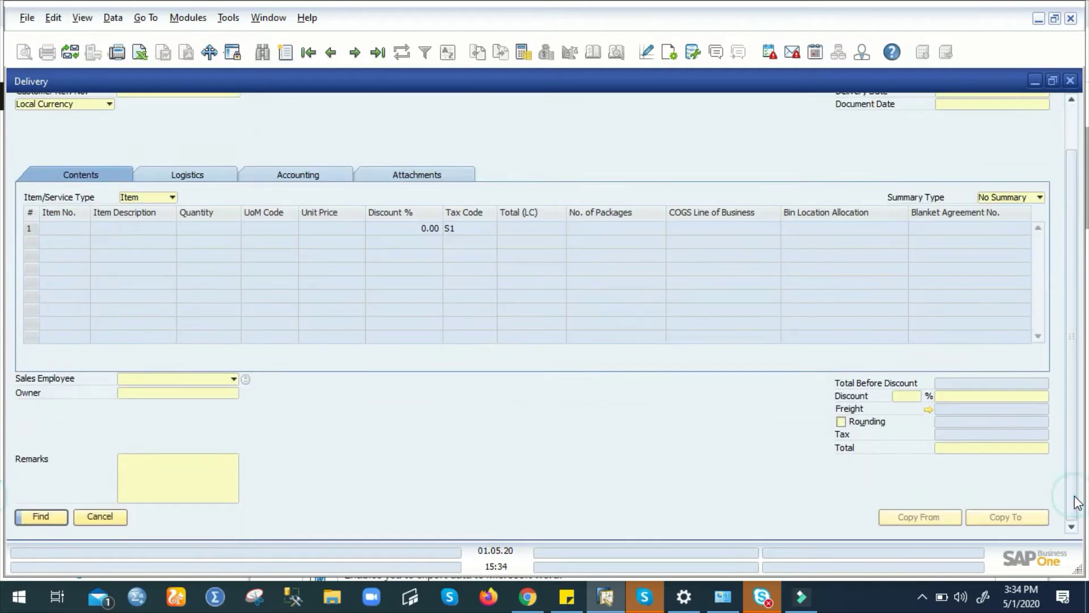
pyautogui.click(286, 52)
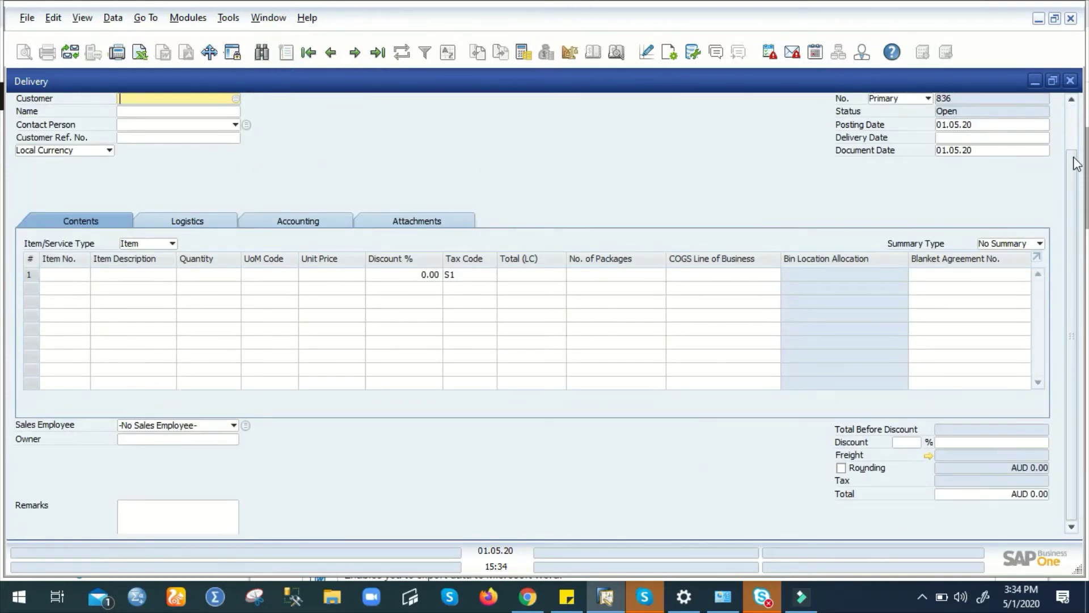
pyautogui.click(1073, 137)
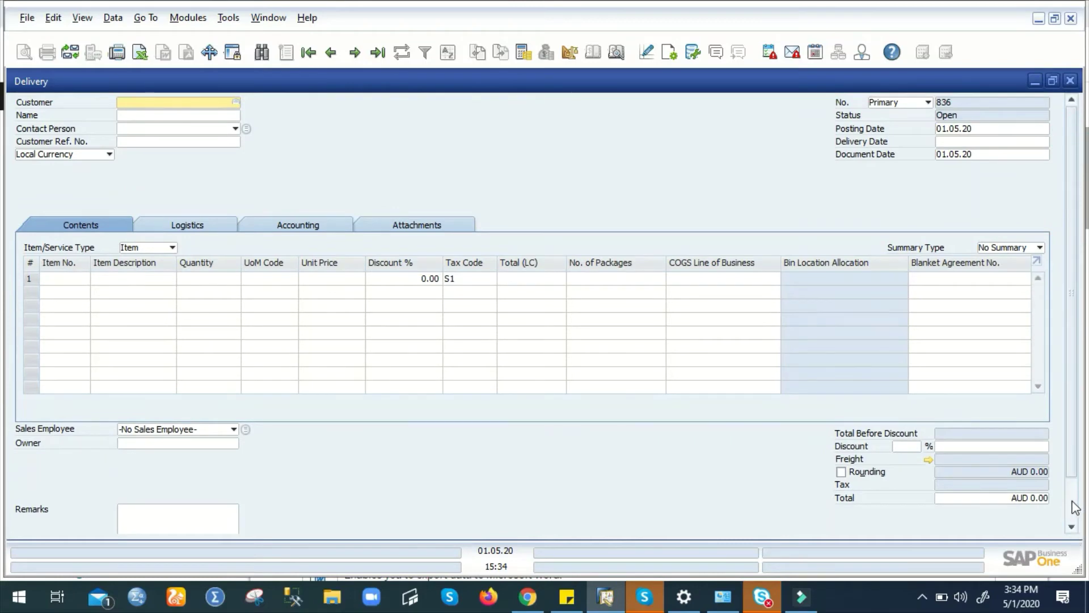
pyautogui.click(1071, 499)
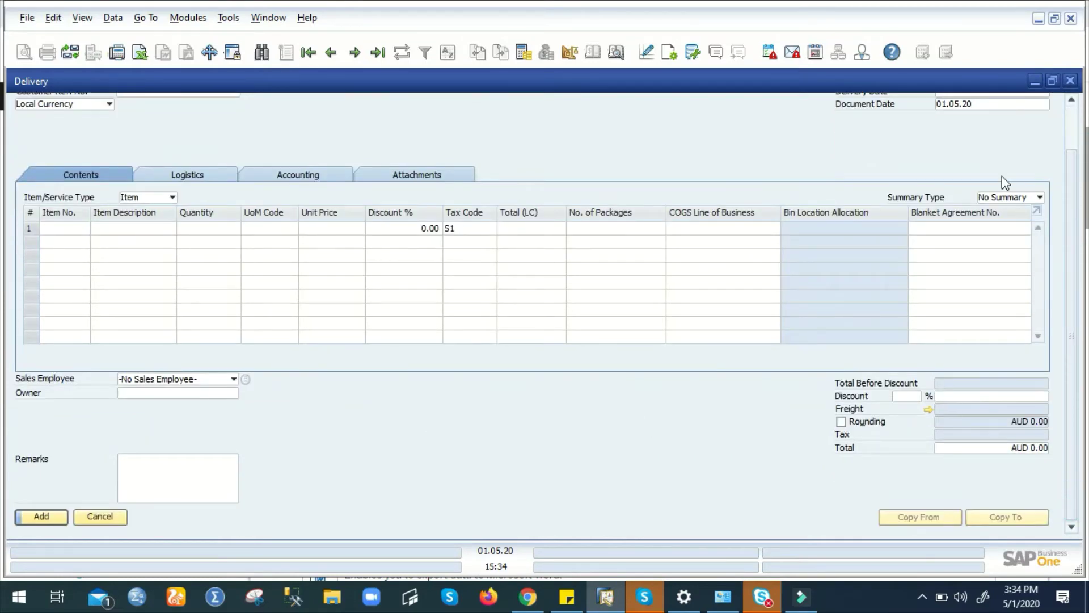
pyautogui.click(1072, 131)
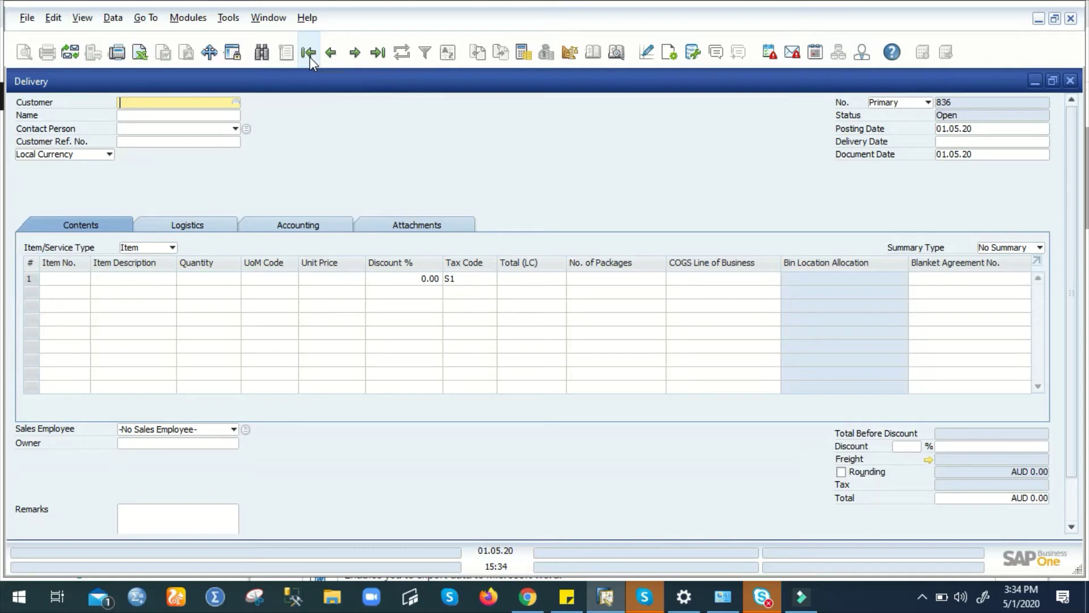
pyautogui.click(310, 57)
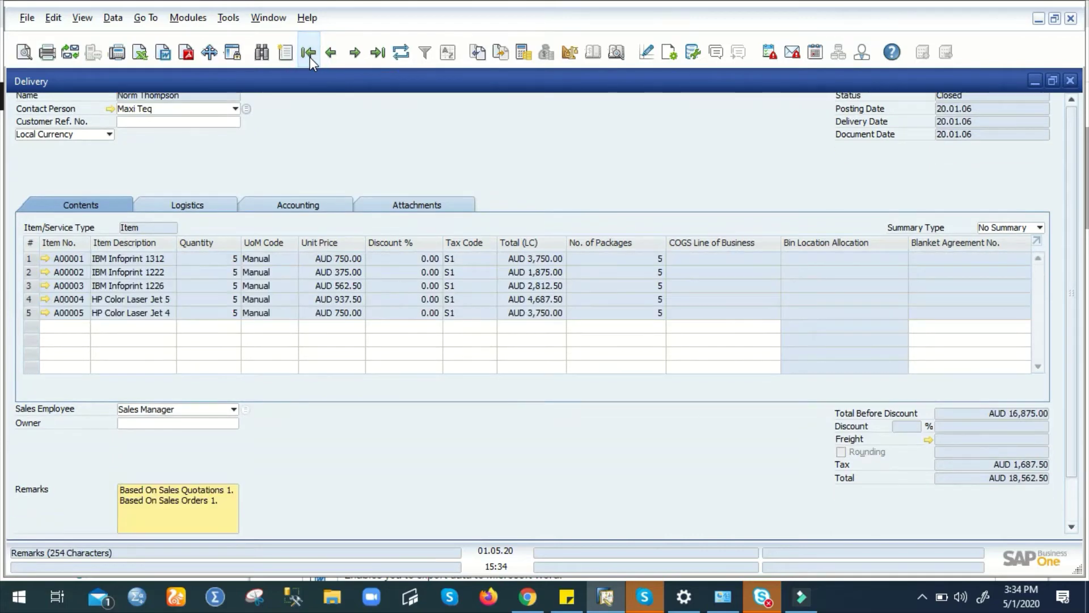
pyautogui.click(354, 54)
pyautogui.click(353, 53)
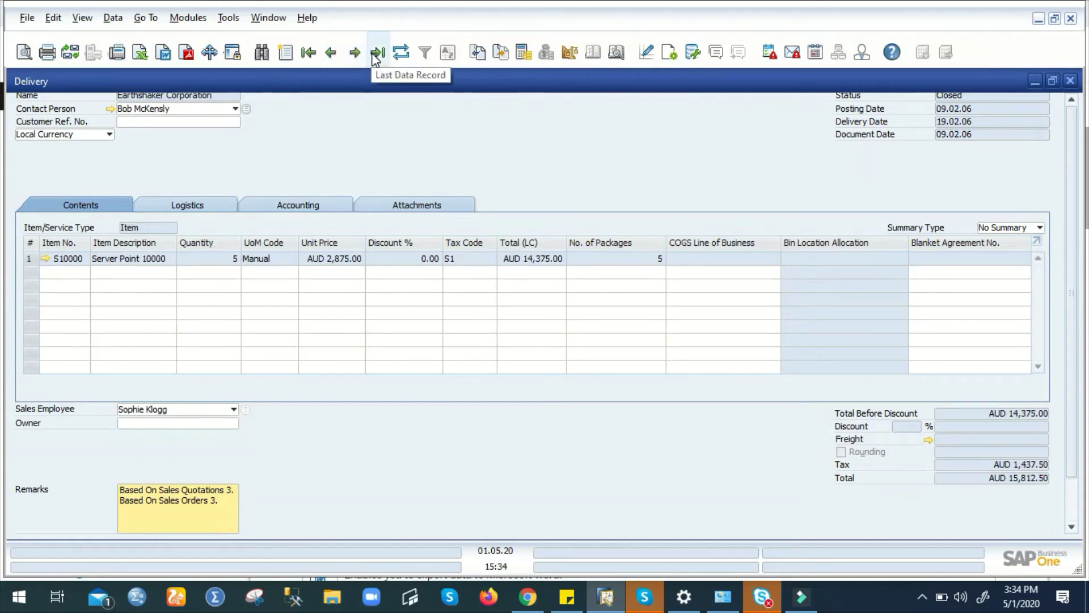
pyautogui.click(376, 53)
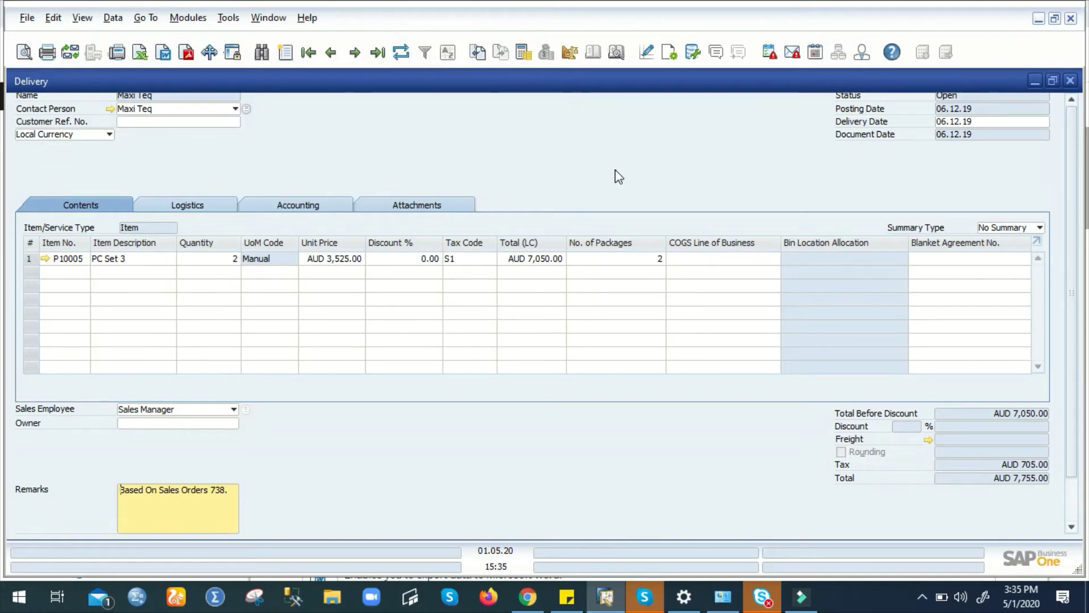
pyautogui.click(261, 52)
# - List all deliveries using a * customer wildcard search and bring up the Filter Table settings
pyautogui.click(202, 97)
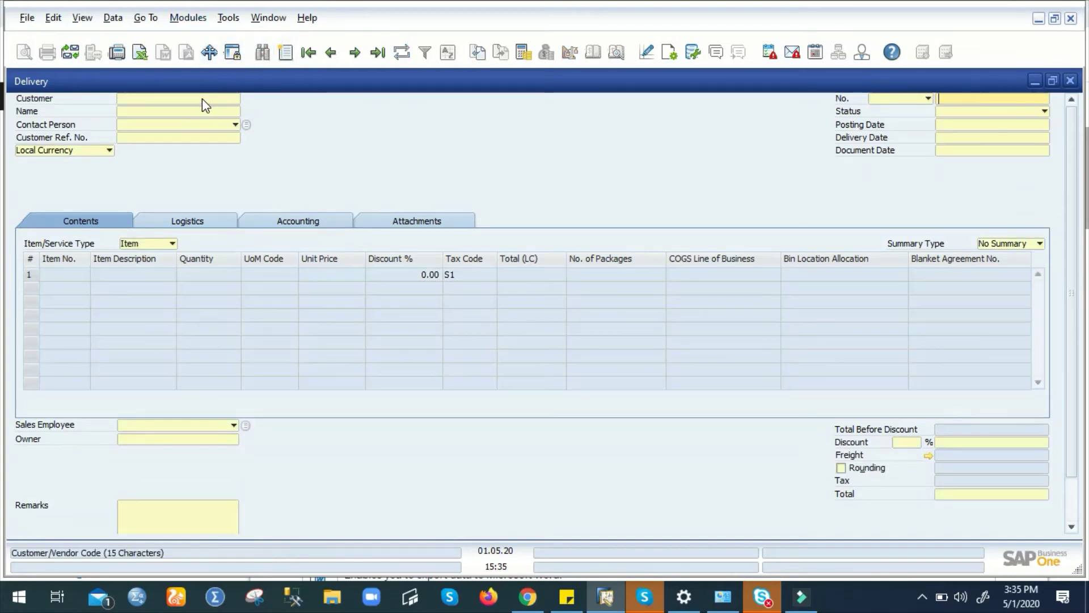
pyautogui.write('*')
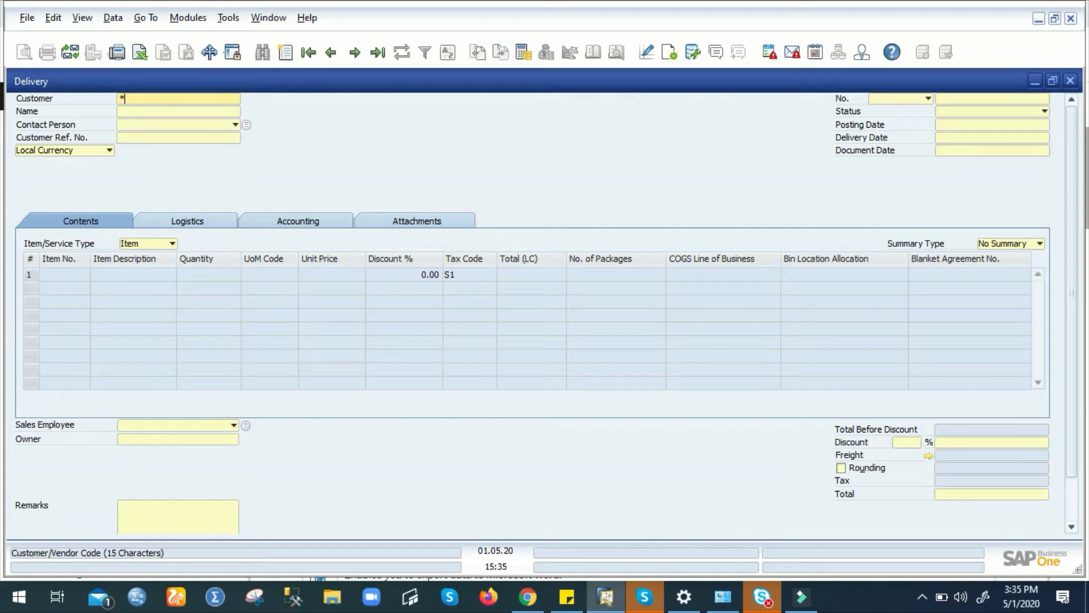
pyautogui.press('Return')
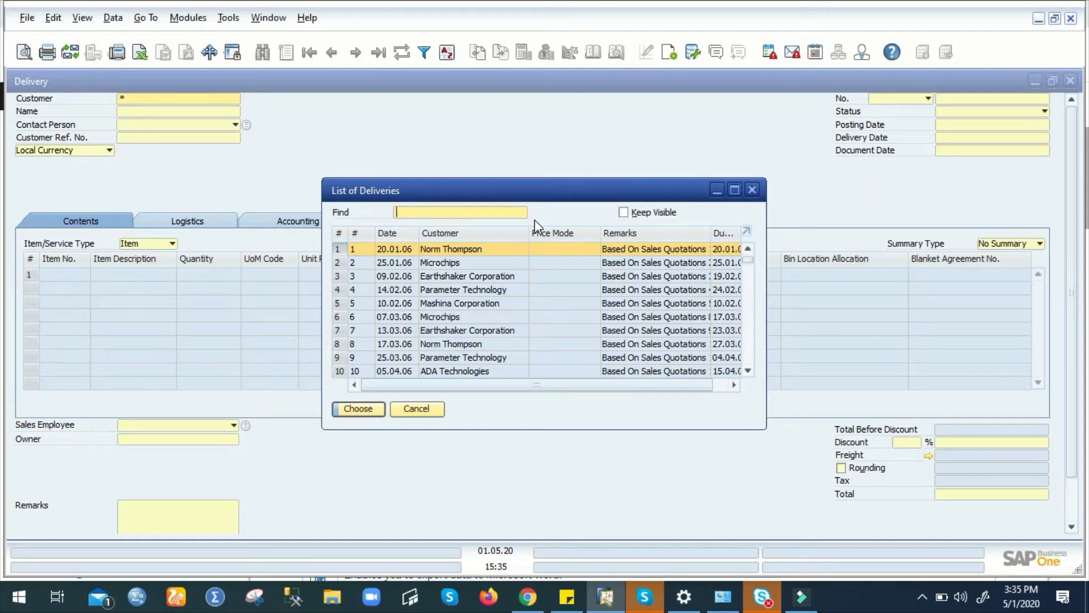
pyautogui.click(426, 53)
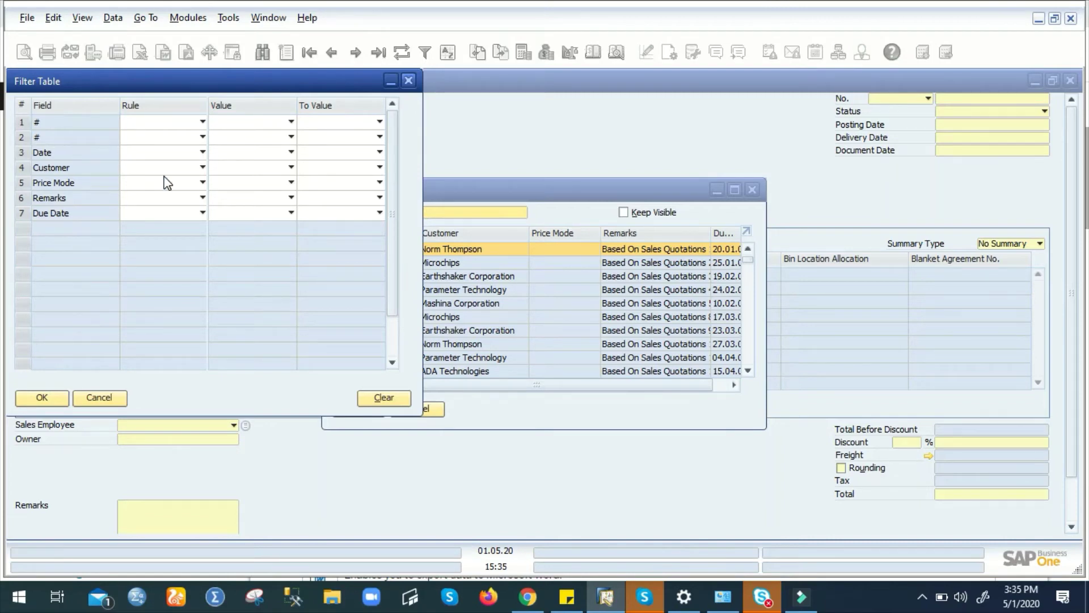
# - Filter the delivery list to Customer Equal 'ADA Technologies', then close the filter settings
pyautogui.click(200, 167)
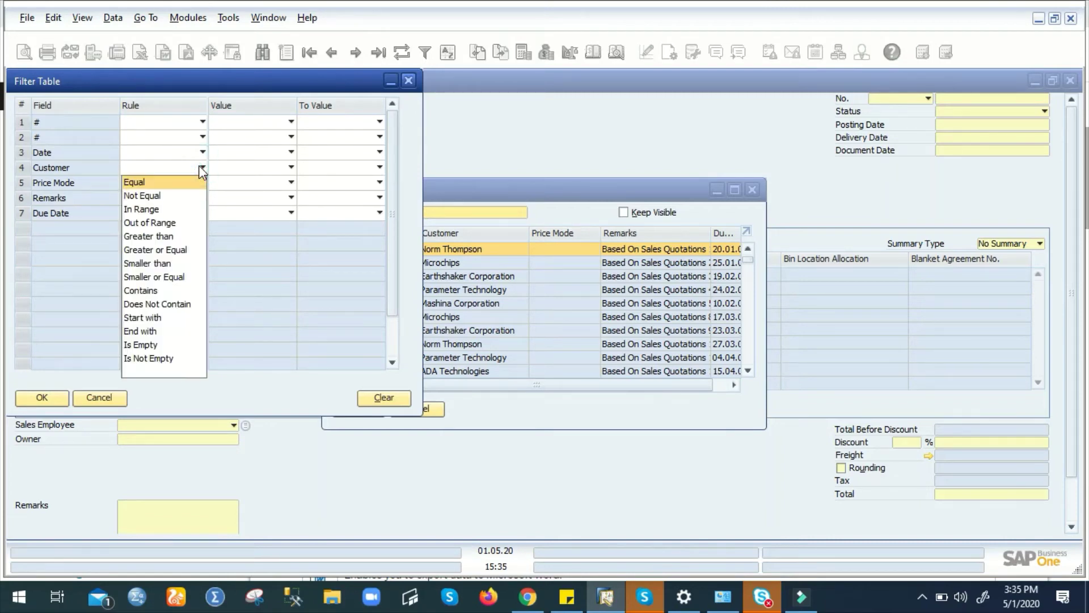
pyautogui.click(187, 181)
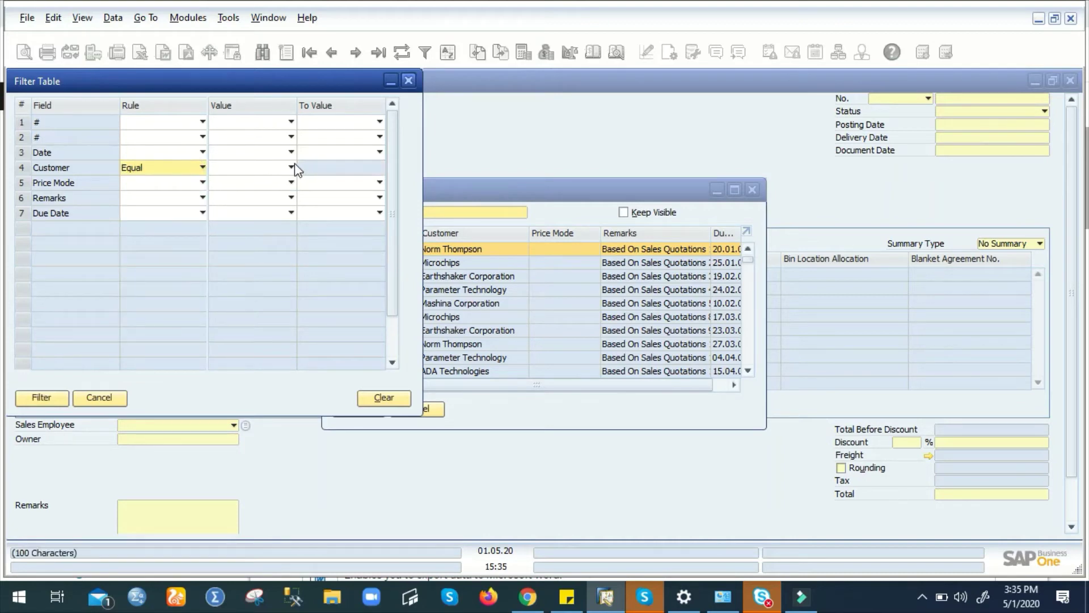
pyautogui.click(291, 167)
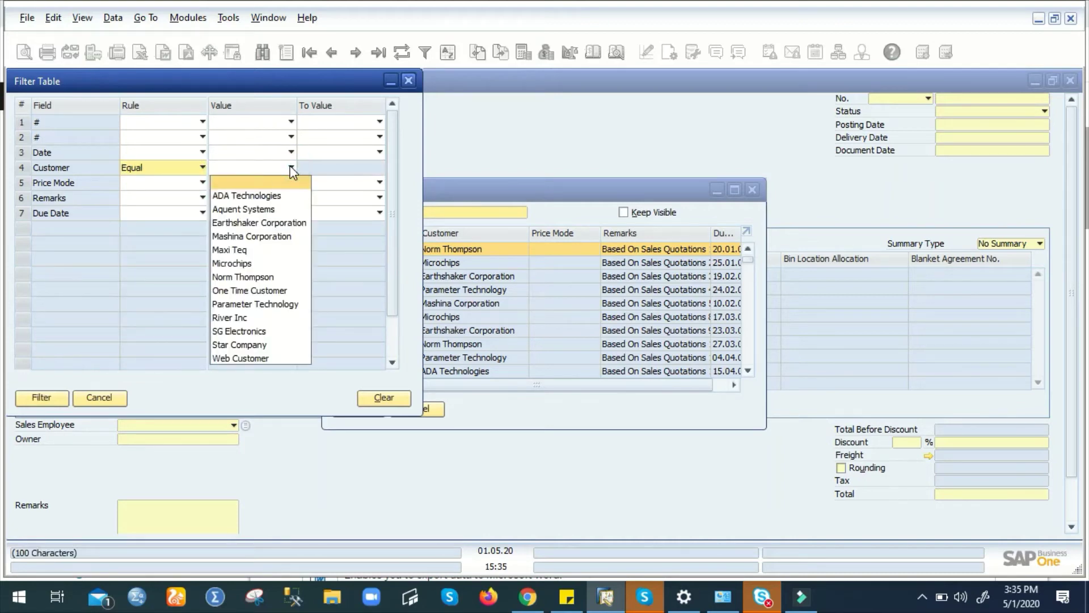
pyautogui.click(282, 196)
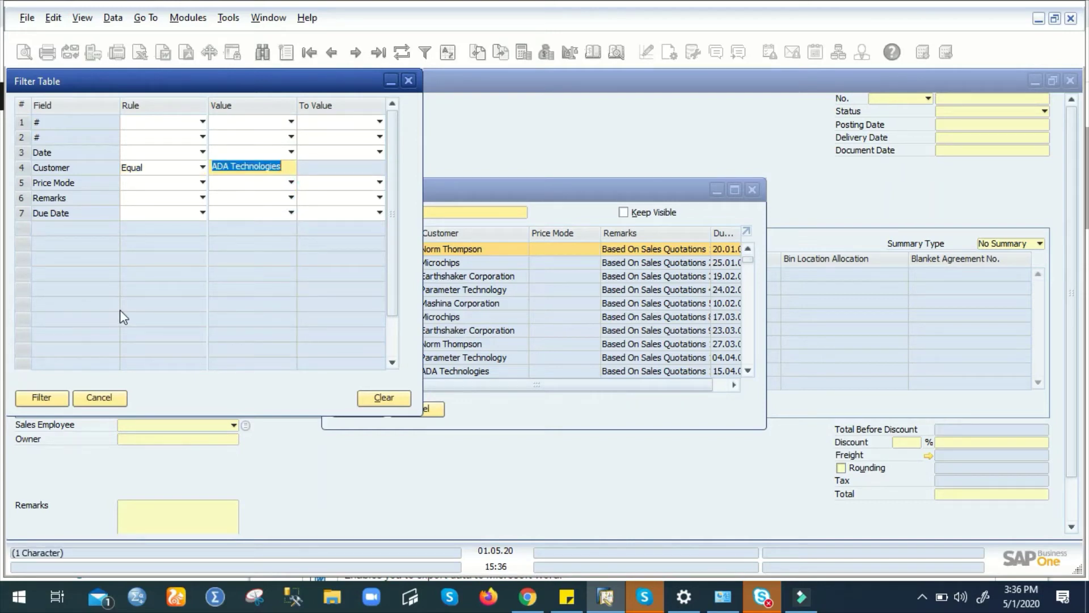
pyautogui.click(46, 397)
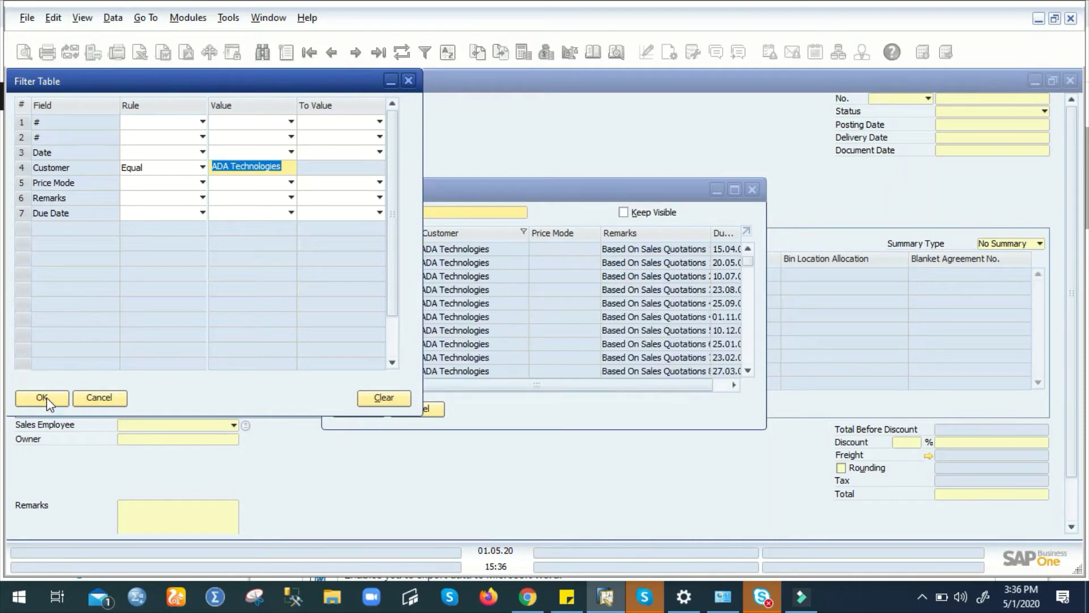
pyautogui.click(408, 80)
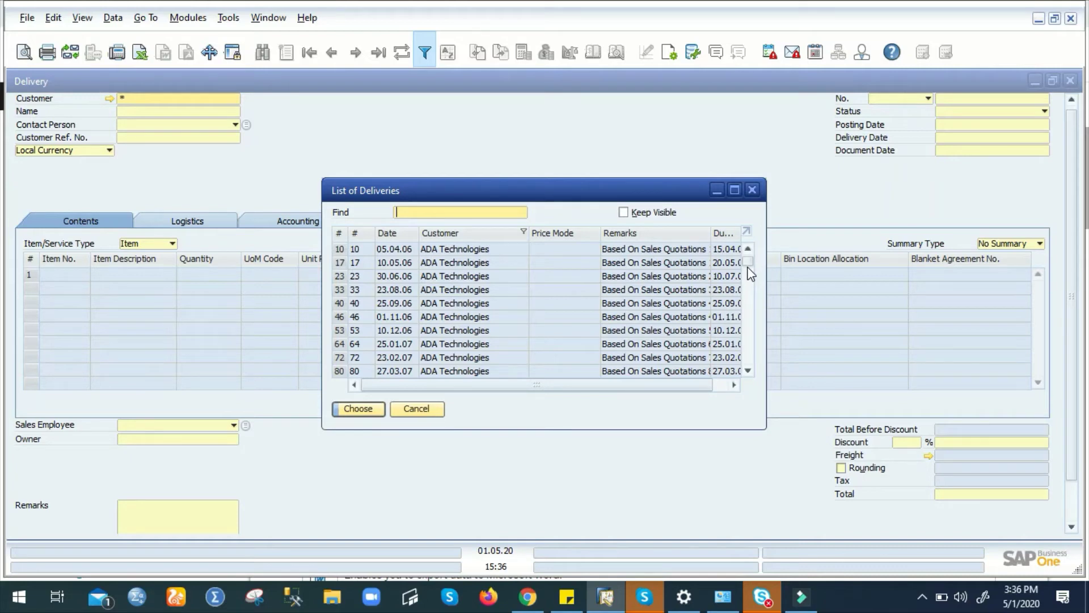
# - Close the list, then search all deliveries again with a * customer wildcard
pyautogui.click(408, 412)
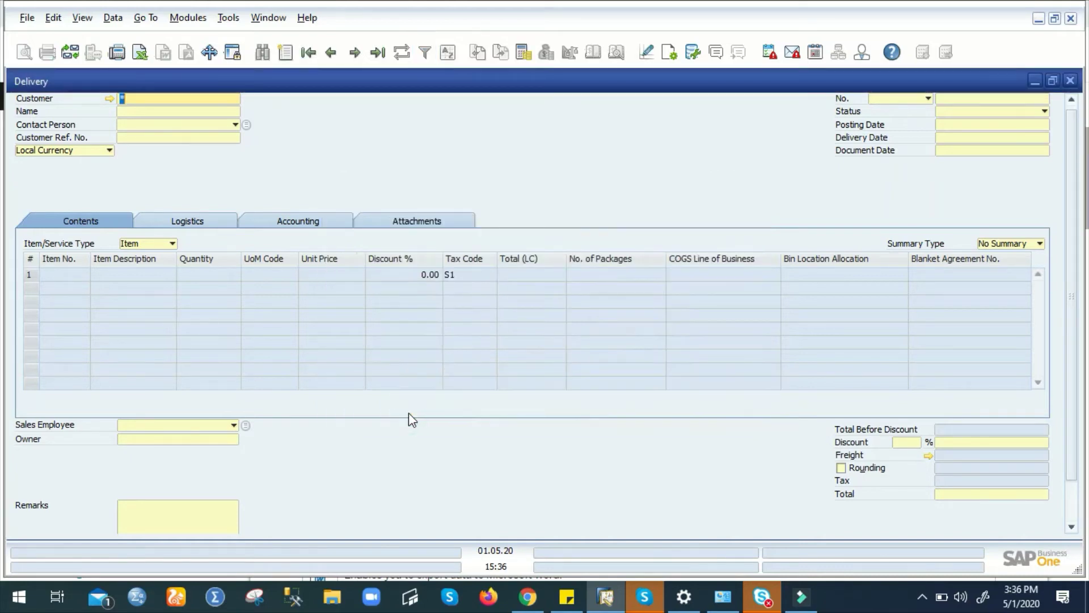
pyautogui.click(330, 52)
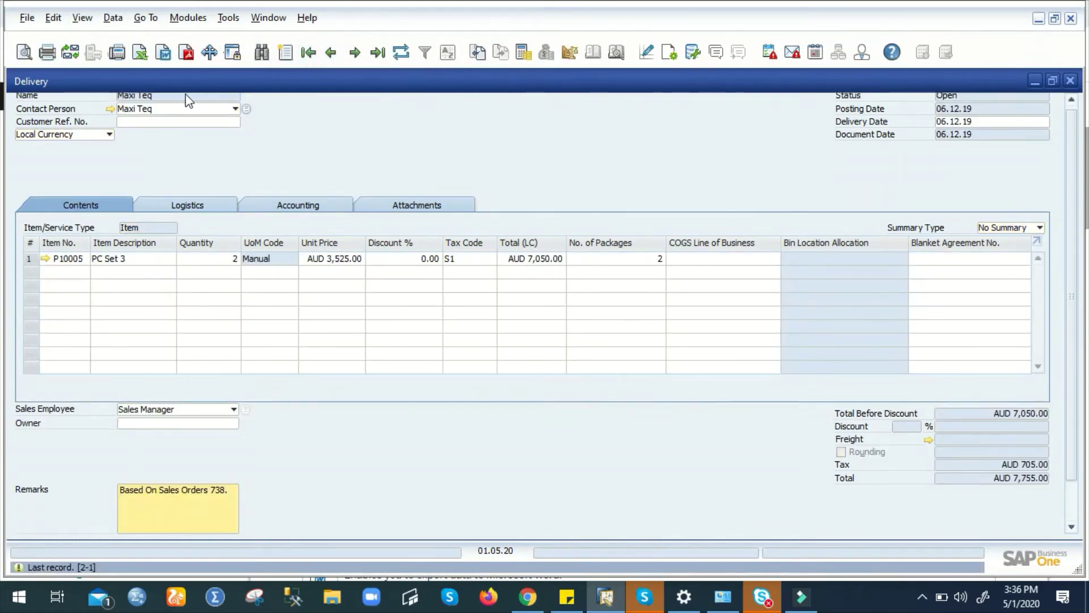
pyautogui.click(262, 52)
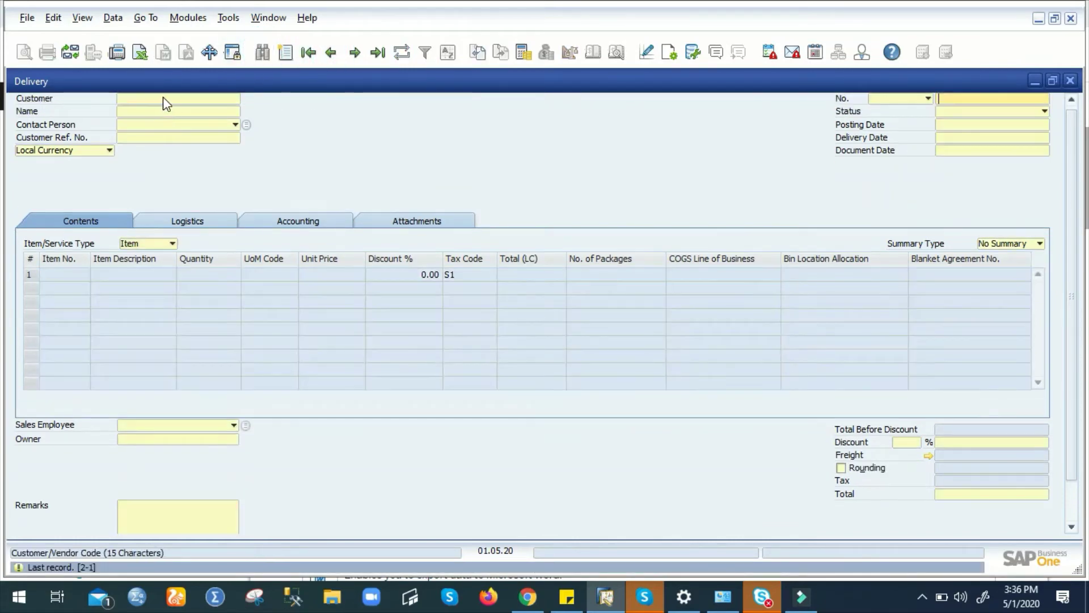
pyautogui.write('*')
pyautogui.press('Return')
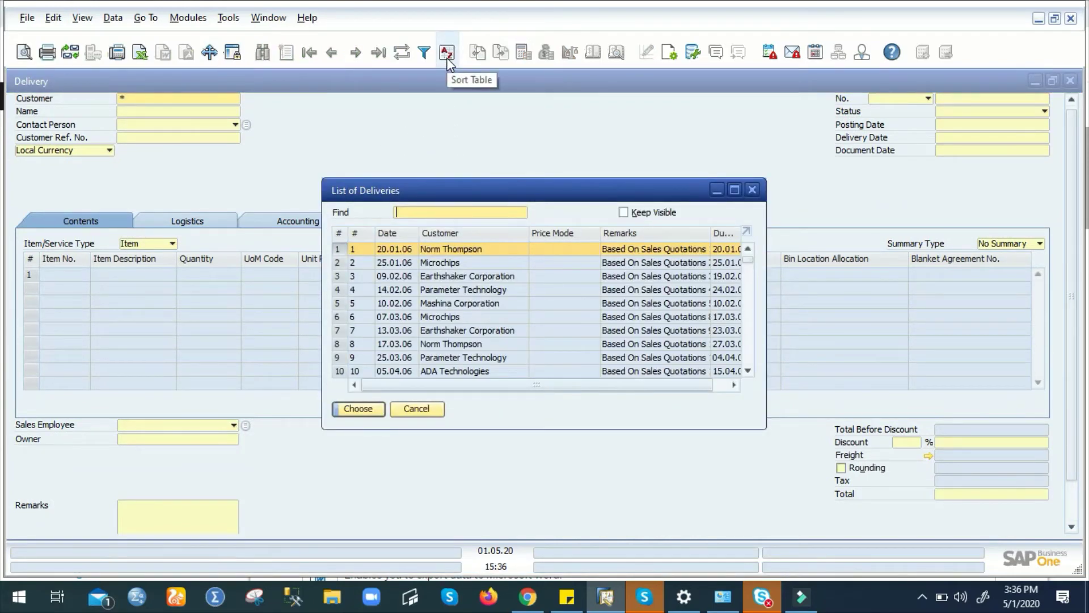
# - Sort the delivery list ascending by Customer, then close the sort settings and the list
pyautogui.click(447, 56)
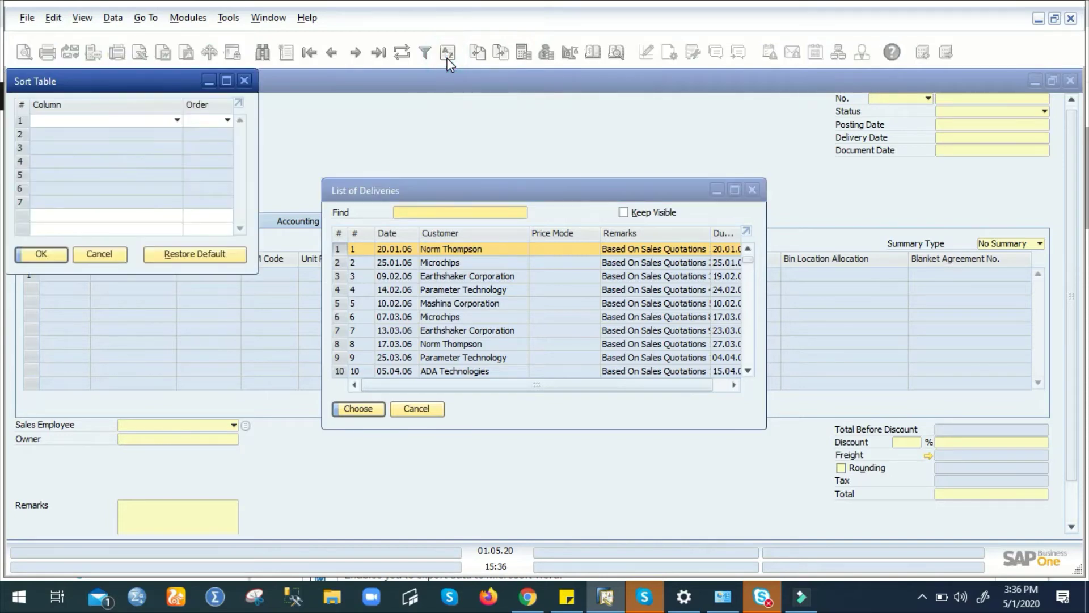
pyautogui.click(175, 120)
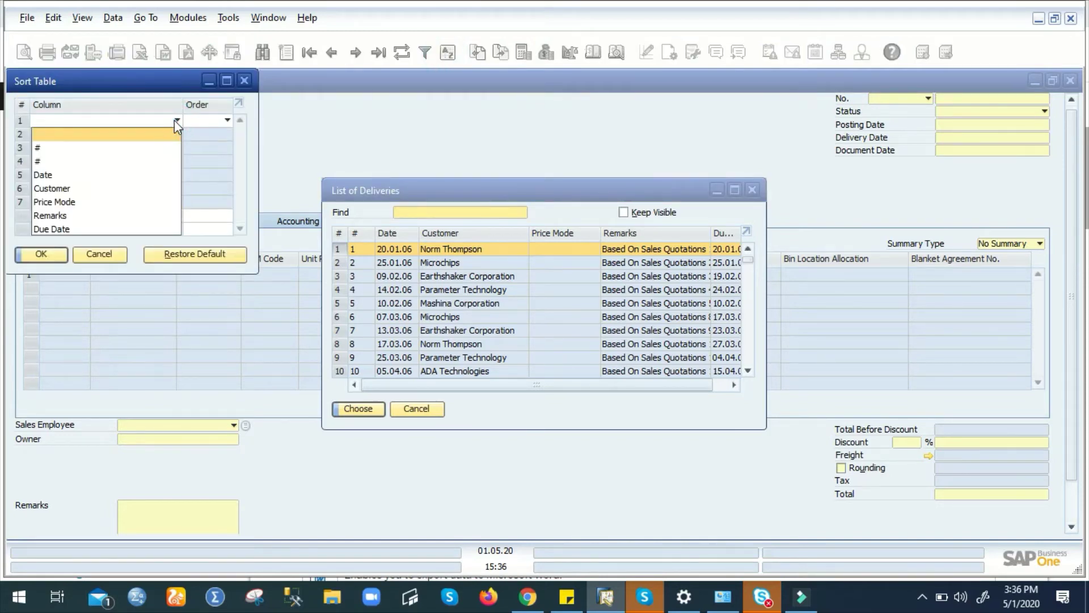
pyautogui.click(131, 190)
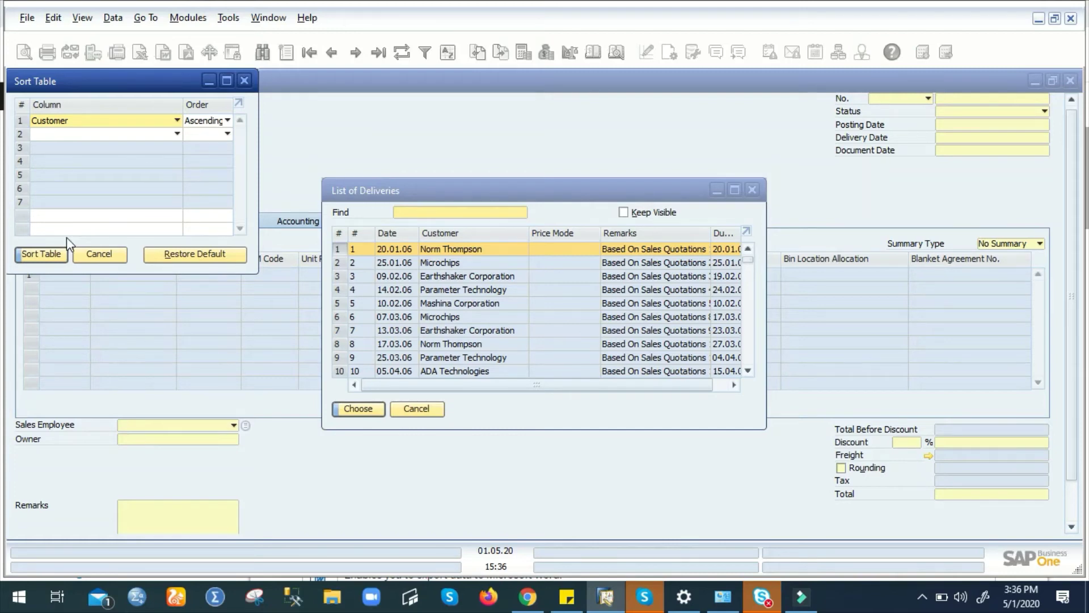
pyautogui.click(47, 257)
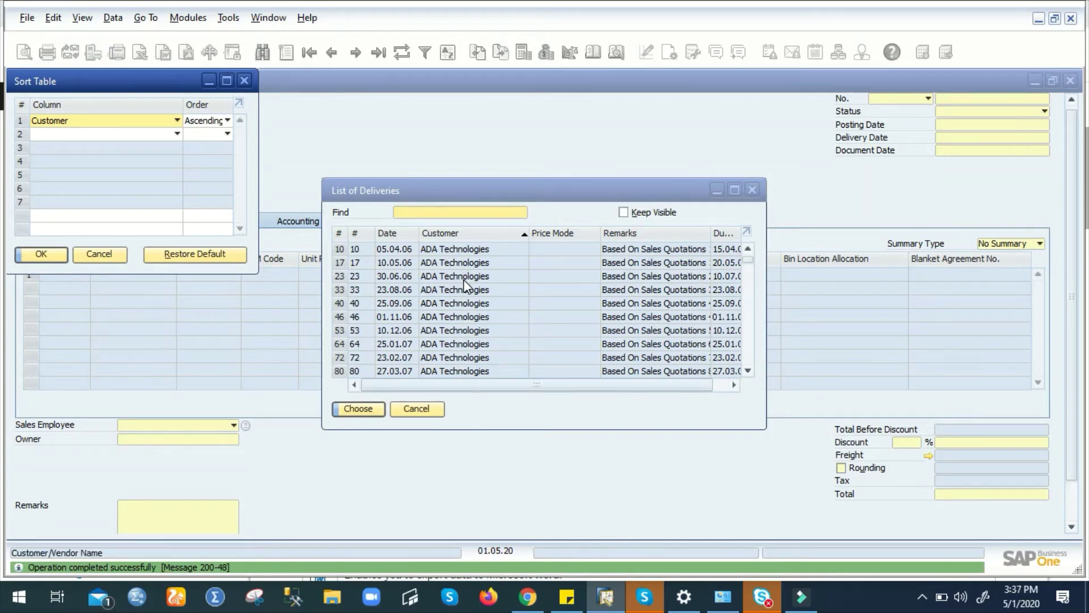
pyautogui.click(118, 253)
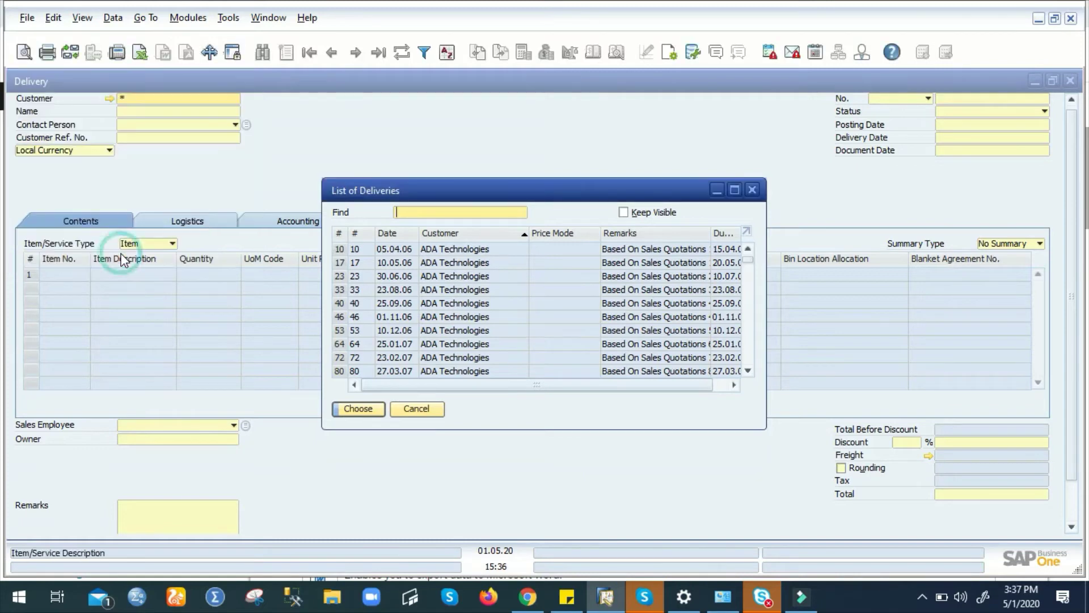
pyautogui.click(416, 408)
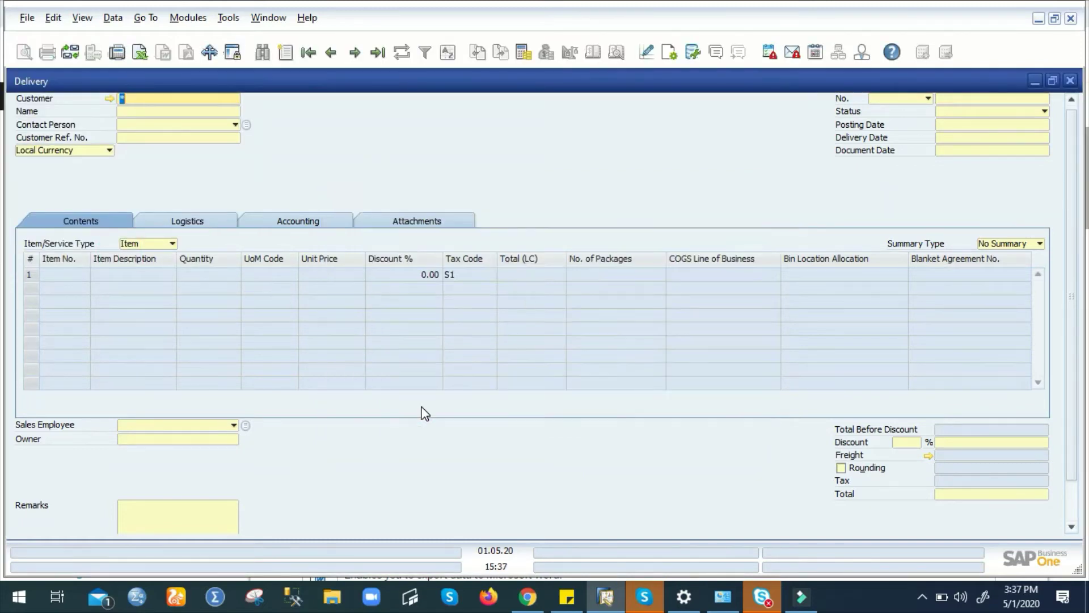
# - From the last delivery, view its base Sales Order 738 and the follow-on delivery, then close both
pyautogui.click(332, 53)
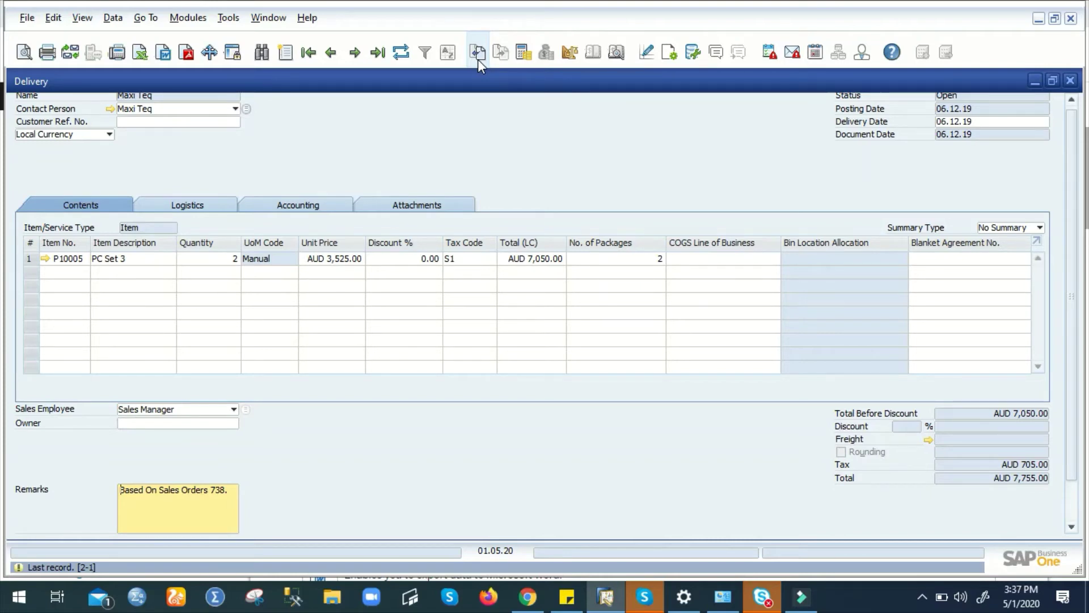
pyautogui.click(477, 52)
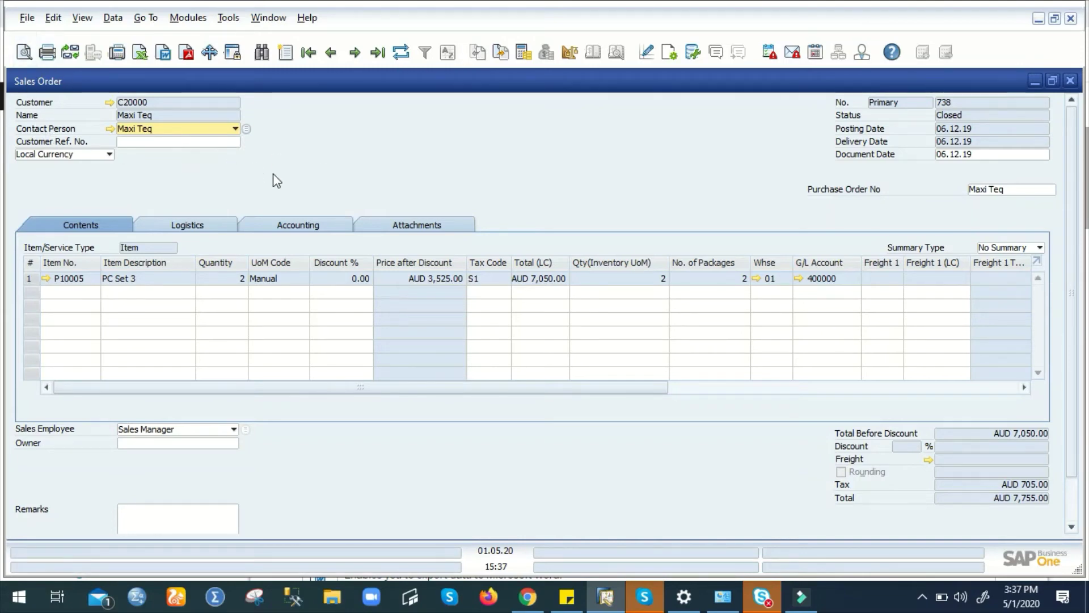
pyautogui.click(503, 55)
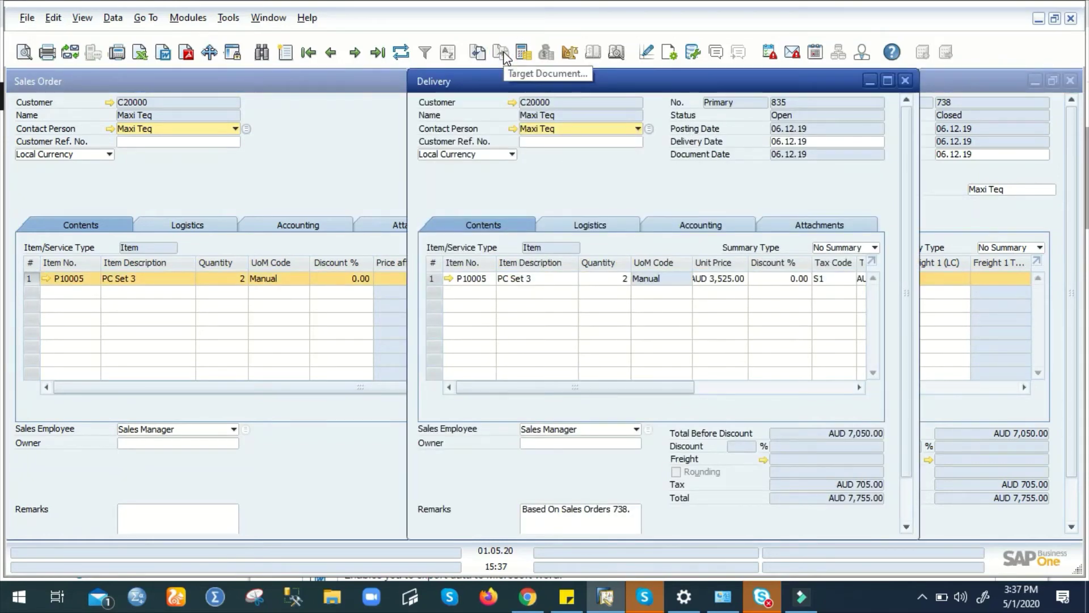
pyautogui.click(907, 81)
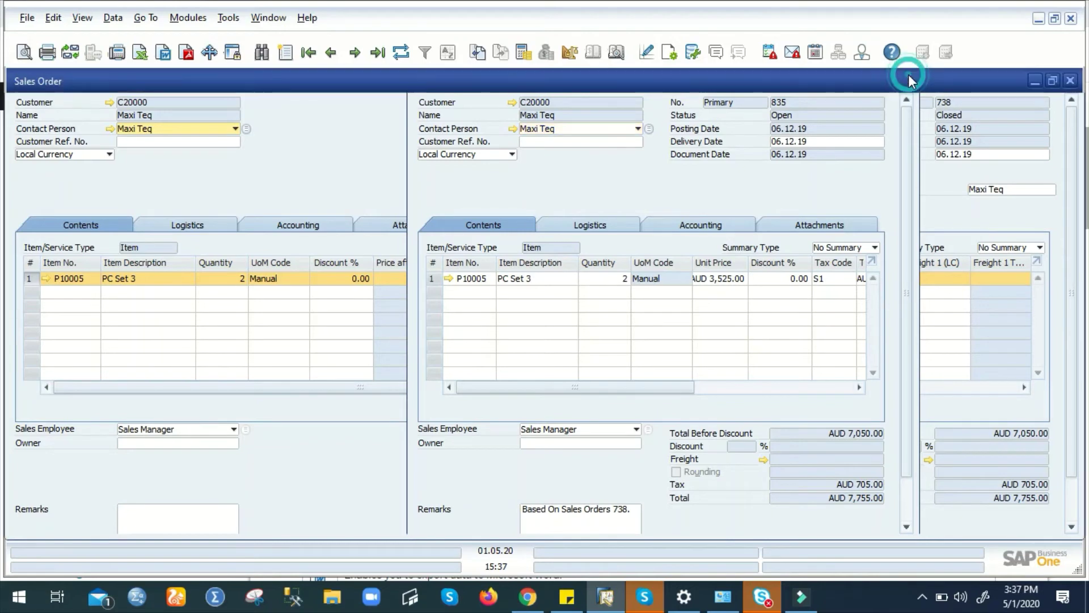
pyautogui.click(1074, 81)
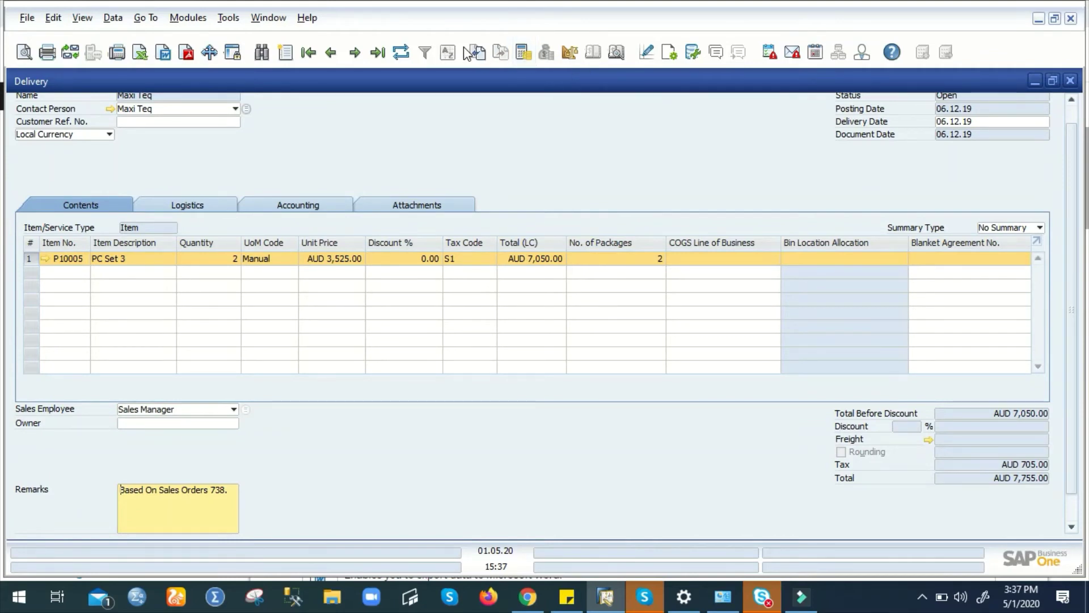
# - Jump to the first delivery and review its AUD 7,311.75 gross profit breakdown
pyautogui.click(310, 51)
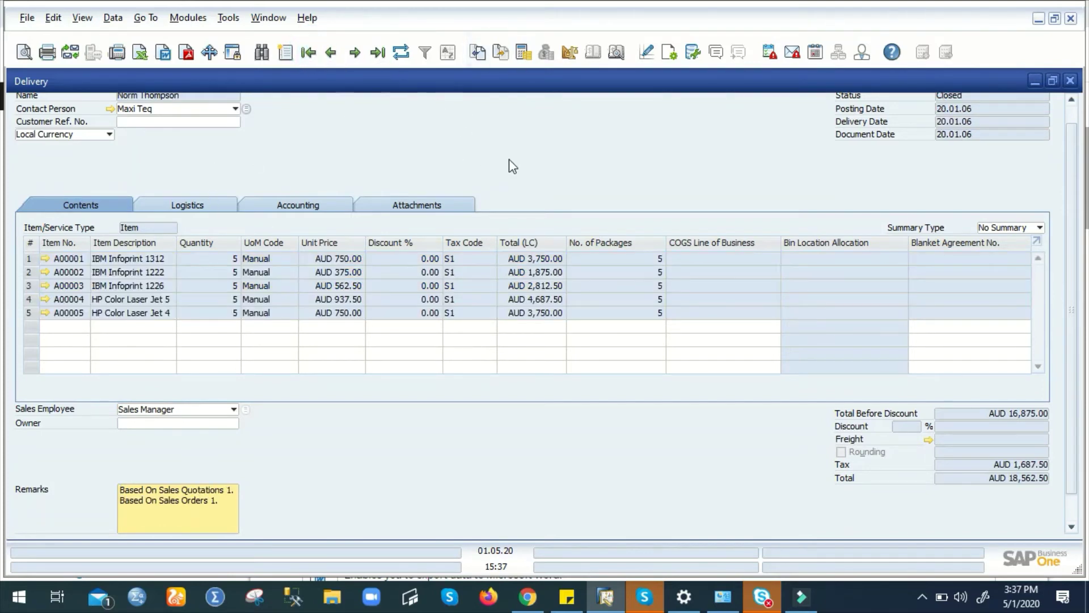
pyautogui.click(523, 53)
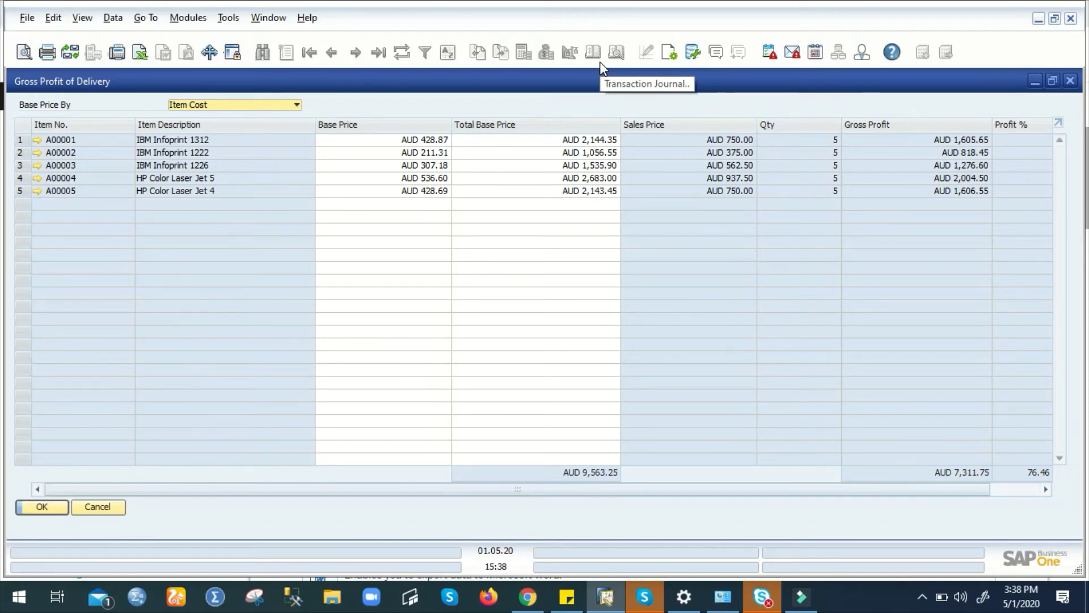
pyautogui.click(97, 506)
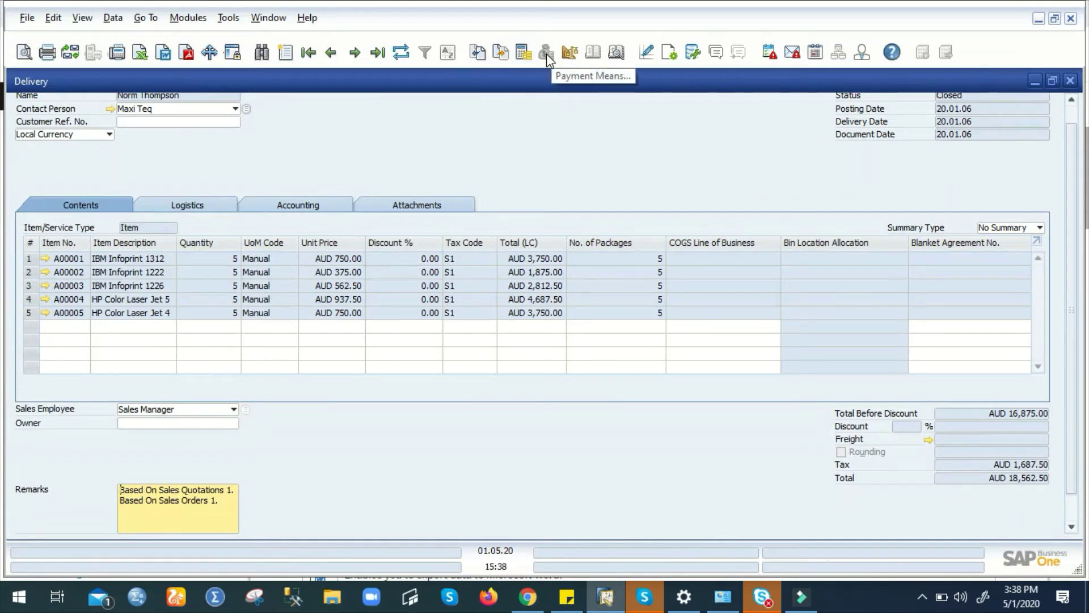
# - Minimize the delivery and open Incoming Payments from the Banking module
pyautogui.click(1034, 82)
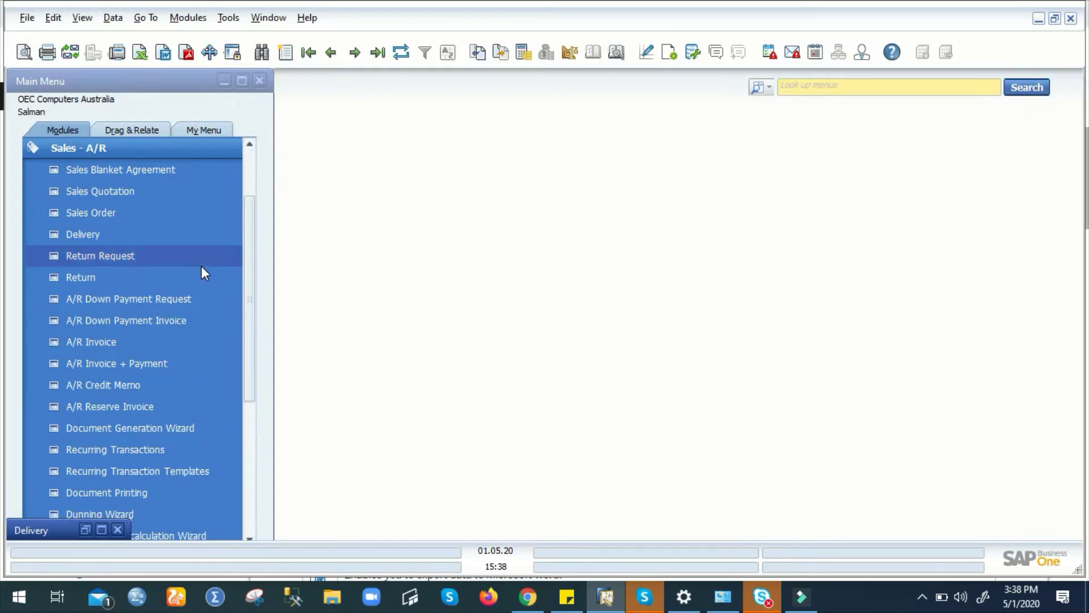
pyautogui.click(159, 148)
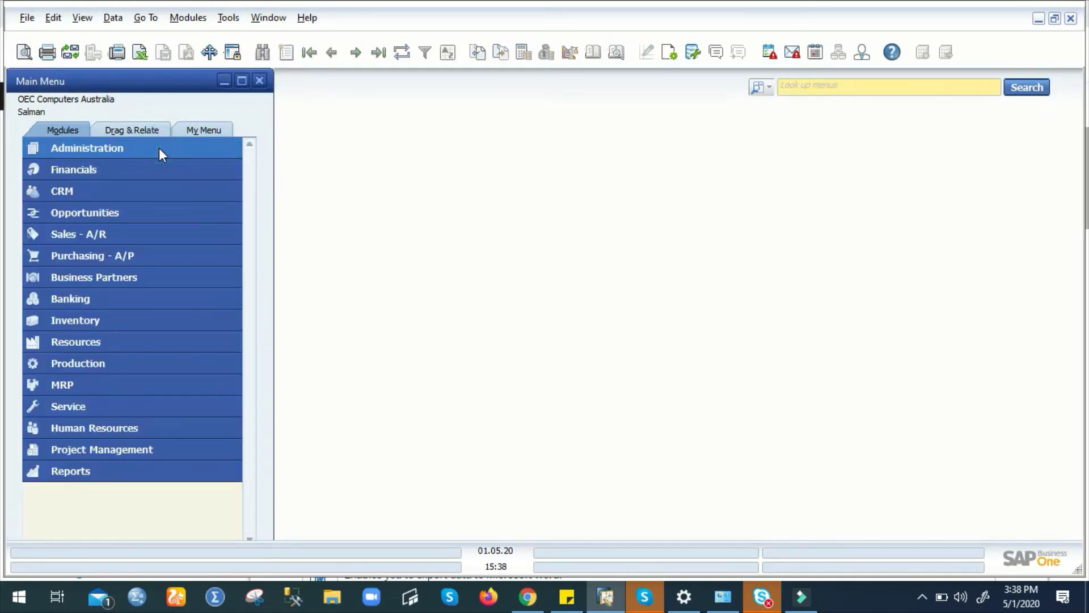
pyautogui.click(105, 296)
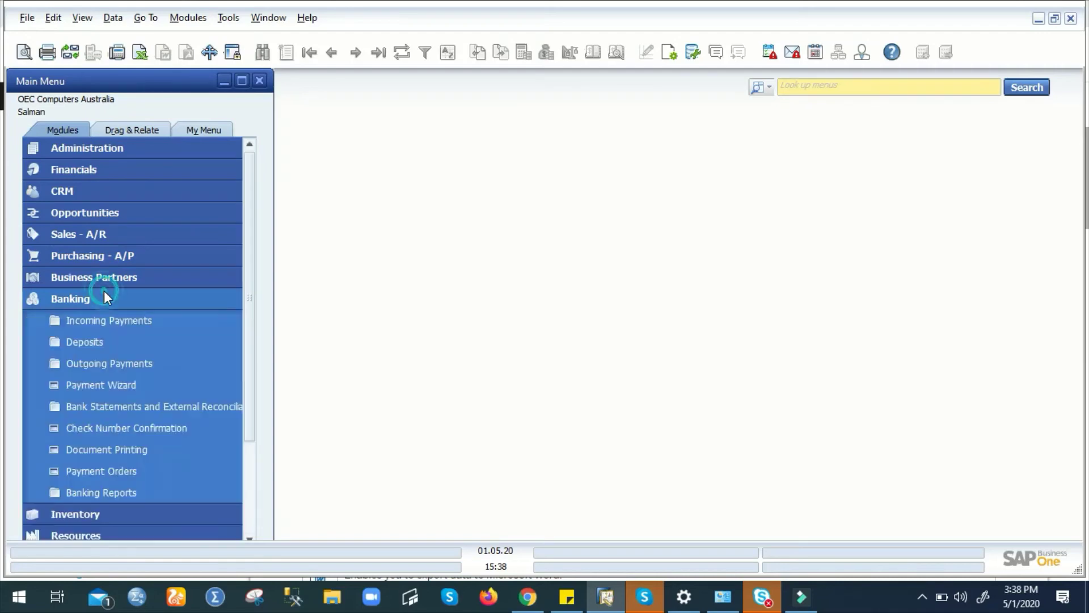
pyautogui.click(100, 321)
pyautogui.click(105, 341)
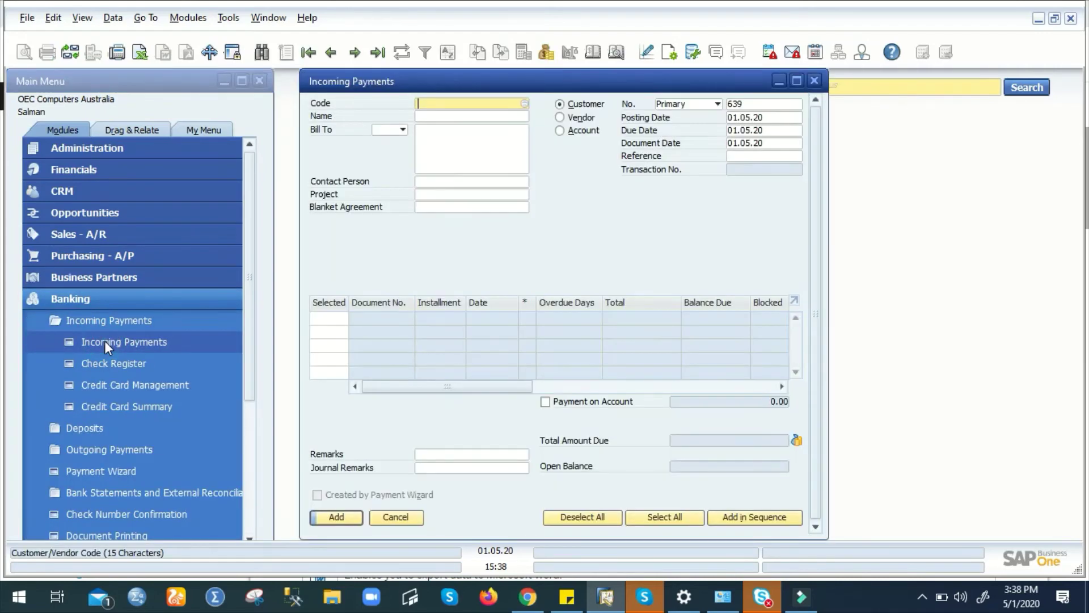
# - Browse to Incoming Payment 638, review its bank-transfer payment means, then close both windows
pyautogui.click(331, 52)
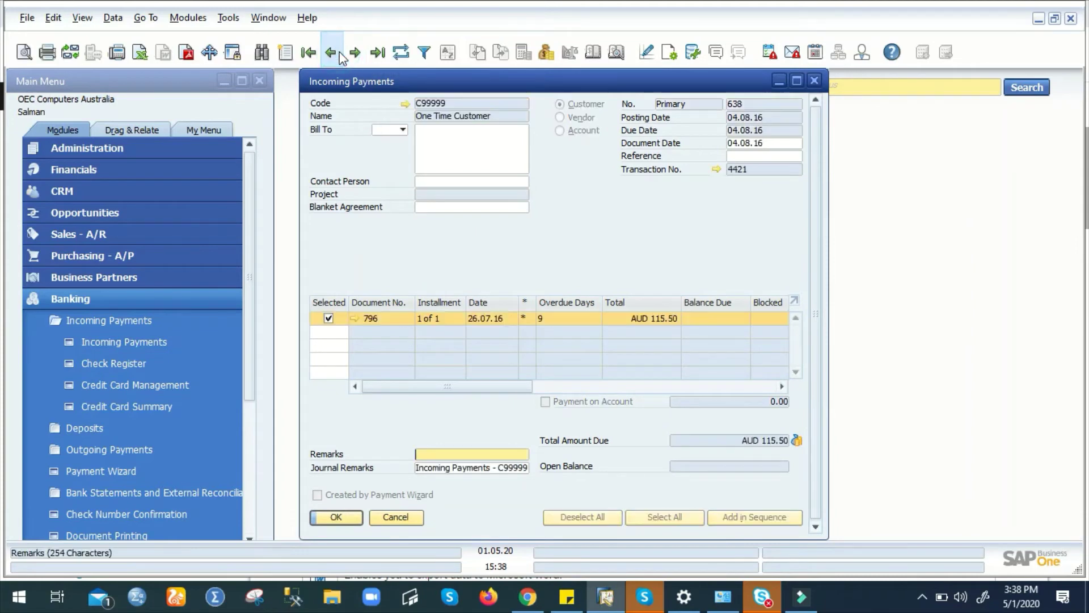
pyautogui.click(795, 441)
pyautogui.doubleClick(316, 171)
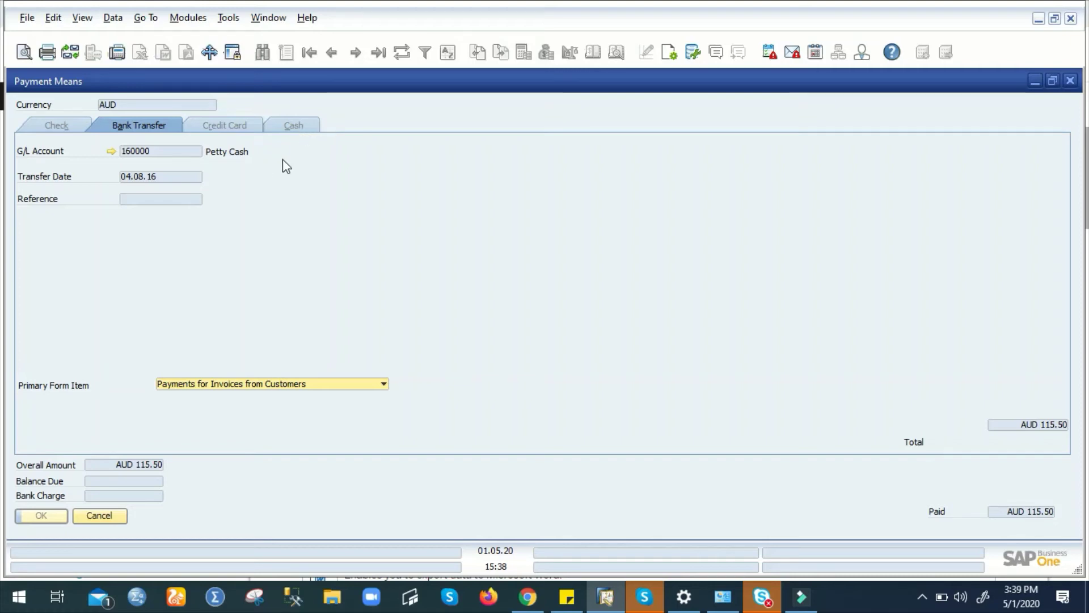
pyautogui.click(1070, 83)
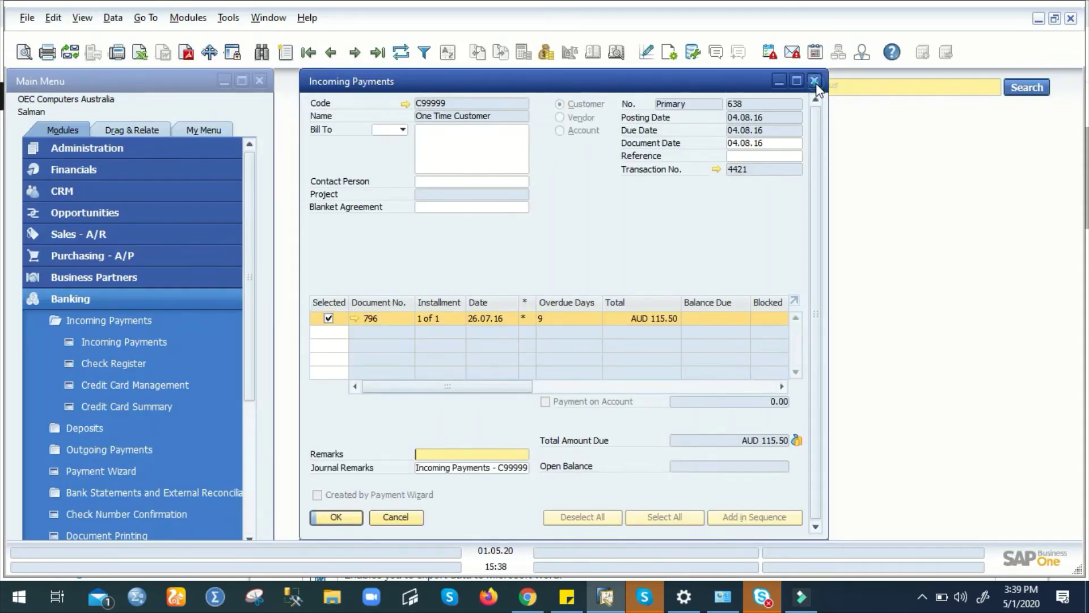
pyautogui.click(815, 81)
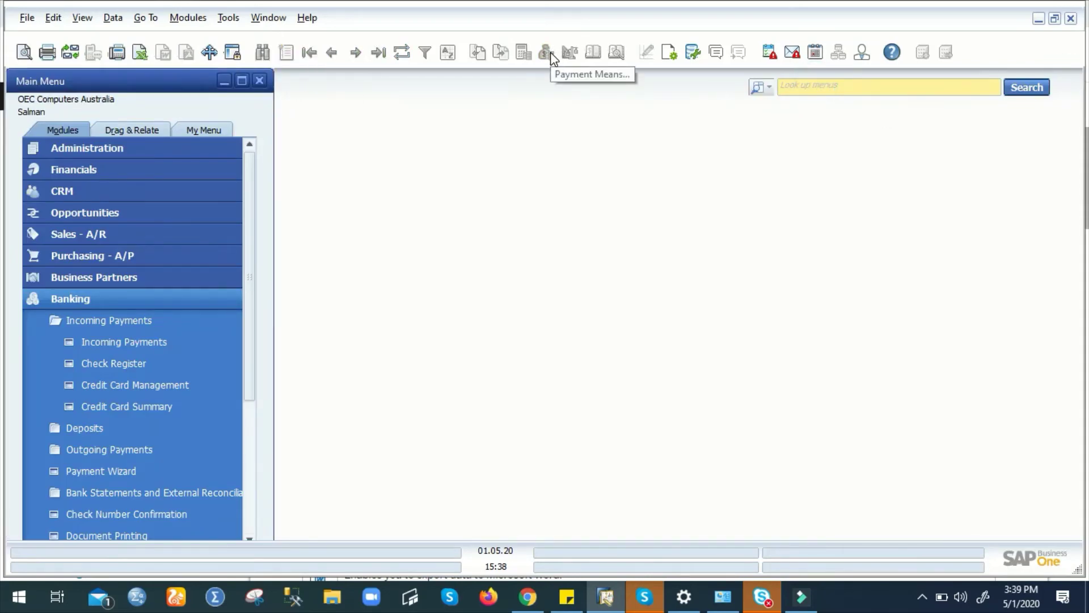
# - Open a Delivery from Sales - A/R, view its Volume & Weight Calculation, and drill into item A00001
pyautogui.click(76, 304)
pyautogui.click(111, 232)
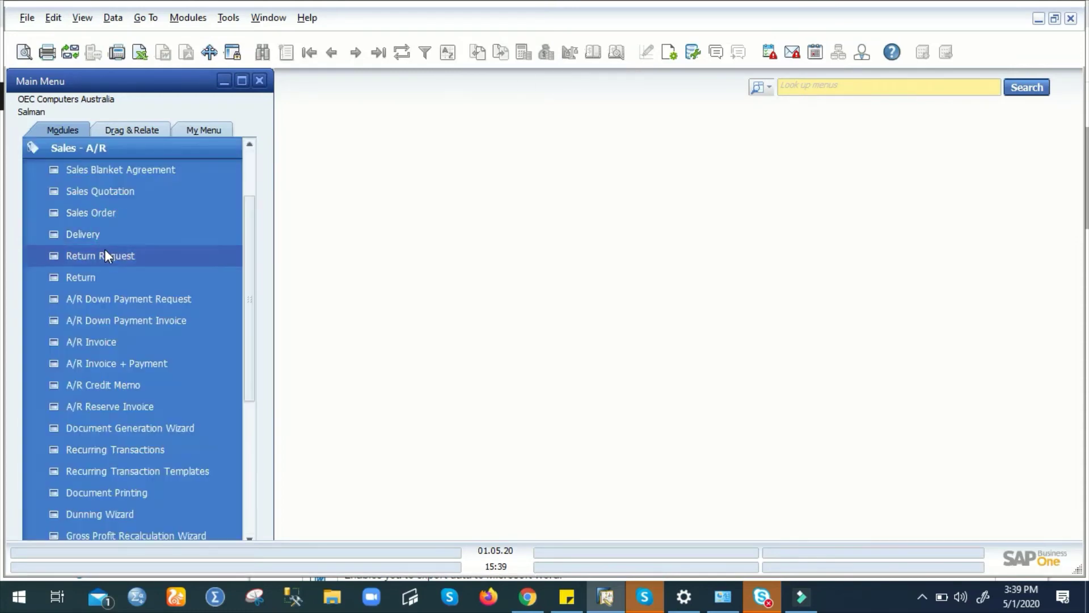
pyautogui.click(111, 233)
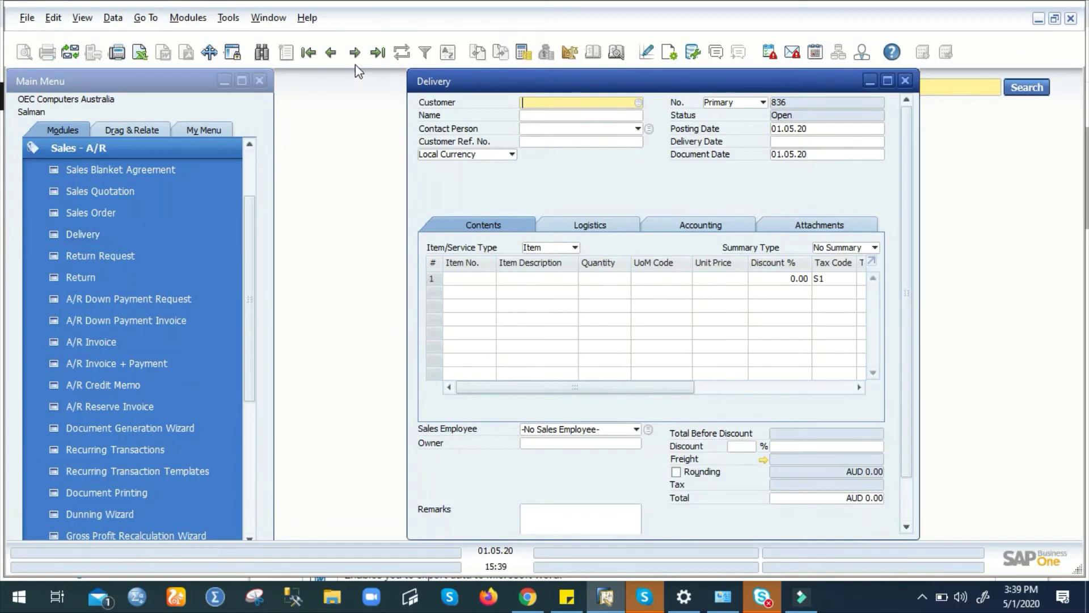
pyautogui.click(353, 54)
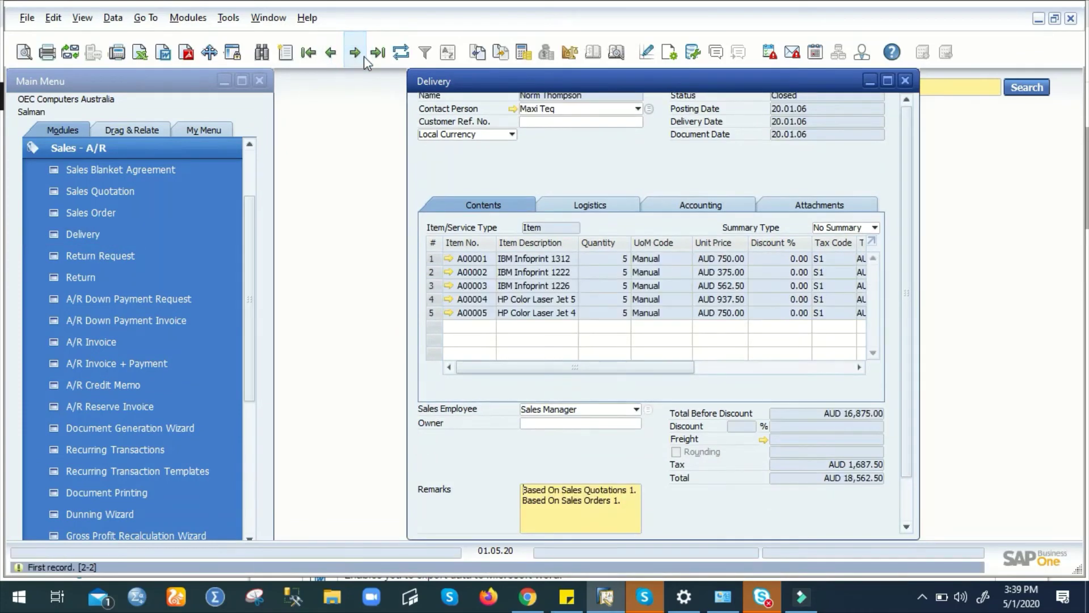
pyautogui.click(568, 55)
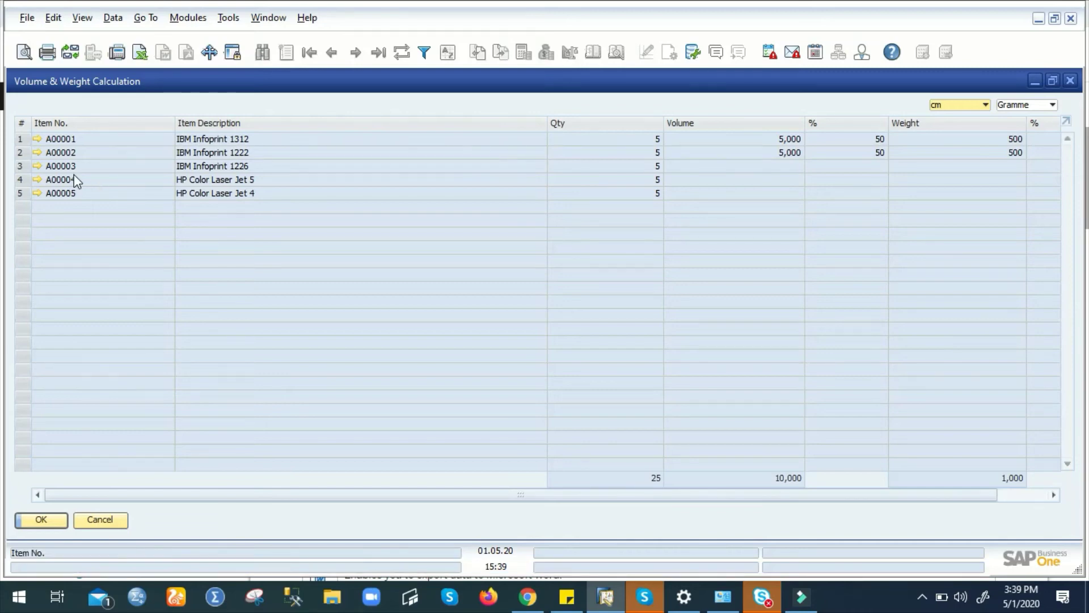
pyautogui.click(37, 138)
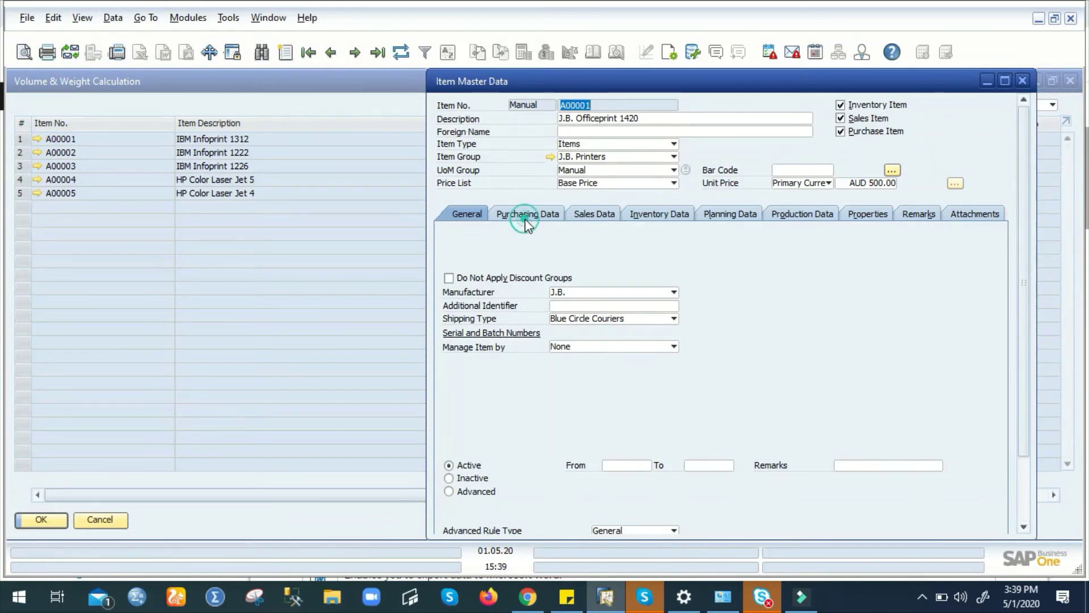
# - Check A00001's Purchasing Data, close both windows, and preview the delivery's AUD 9,563.26 journal entry
pyautogui.click(525, 219)
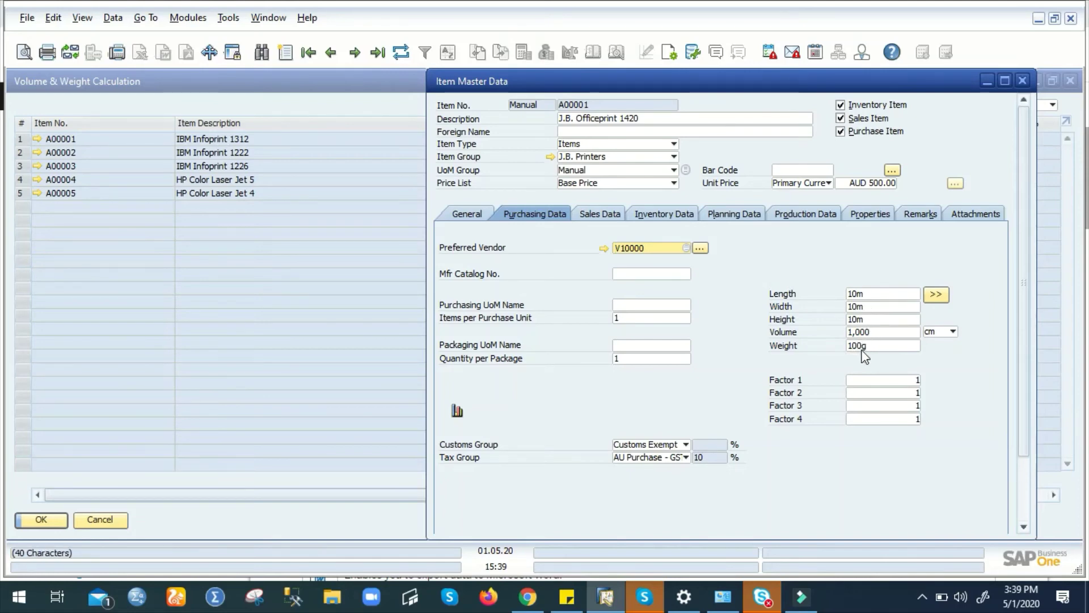
pyautogui.click(1023, 79)
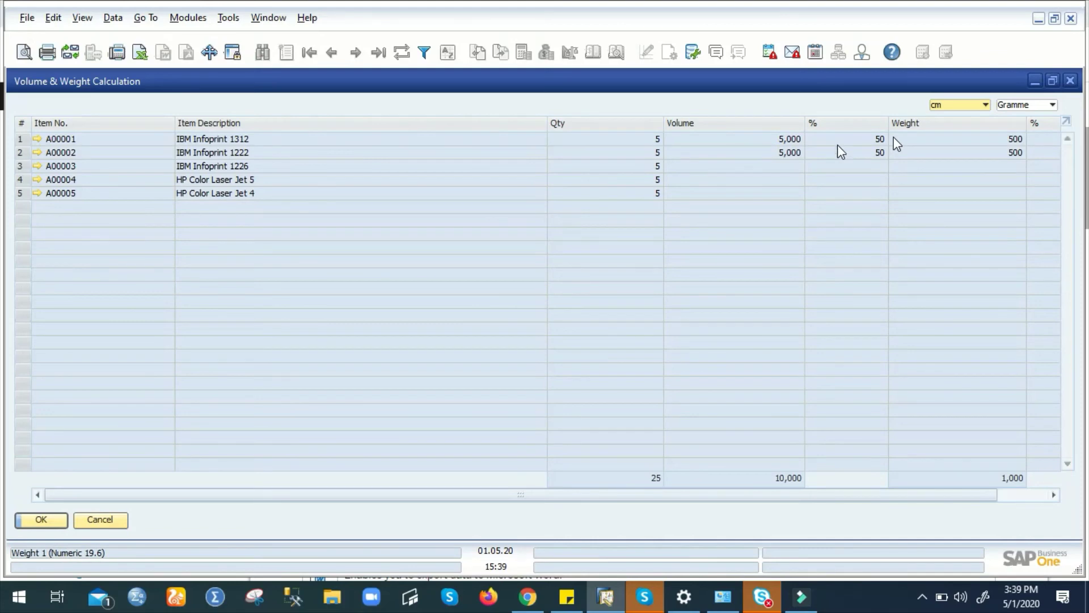
pyautogui.click(1071, 81)
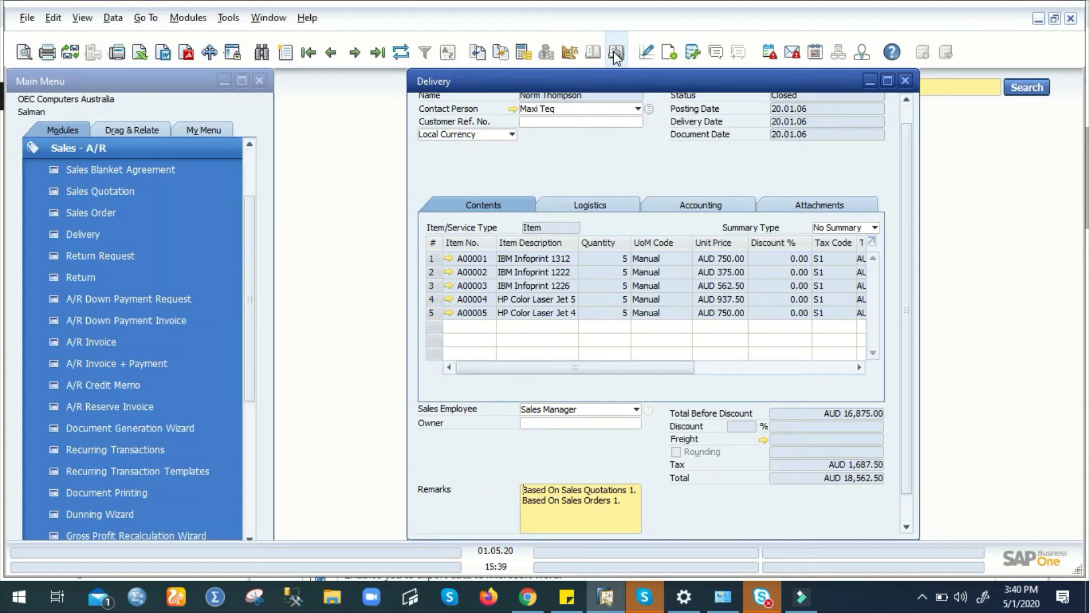
pyautogui.click(614, 51)
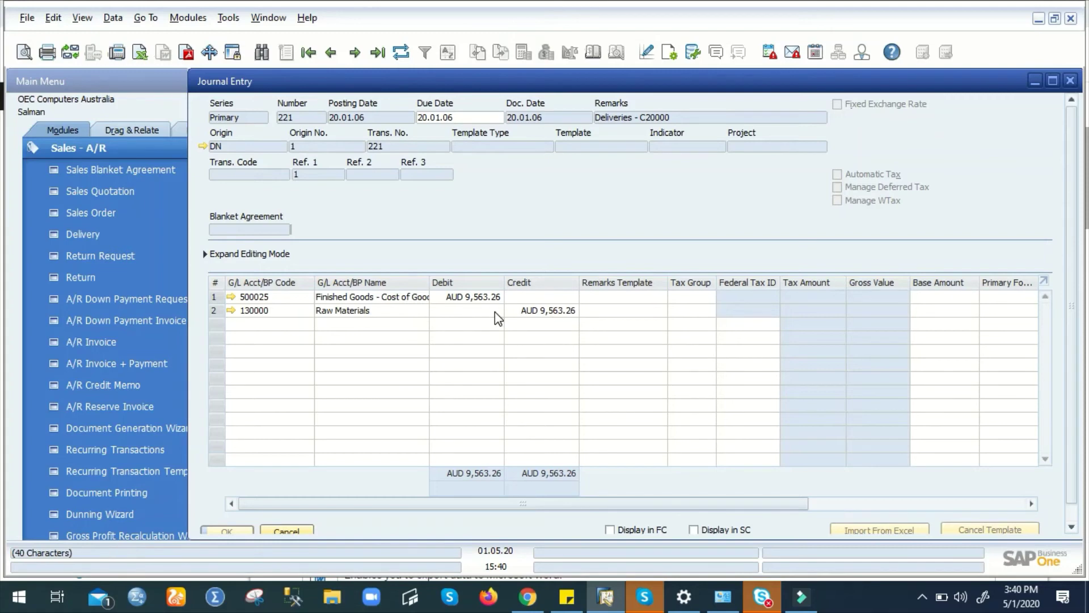
# - Close the journal entry preview to return to the AUD 18,562.50 printer delivery
pyautogui.click(1069, 81)
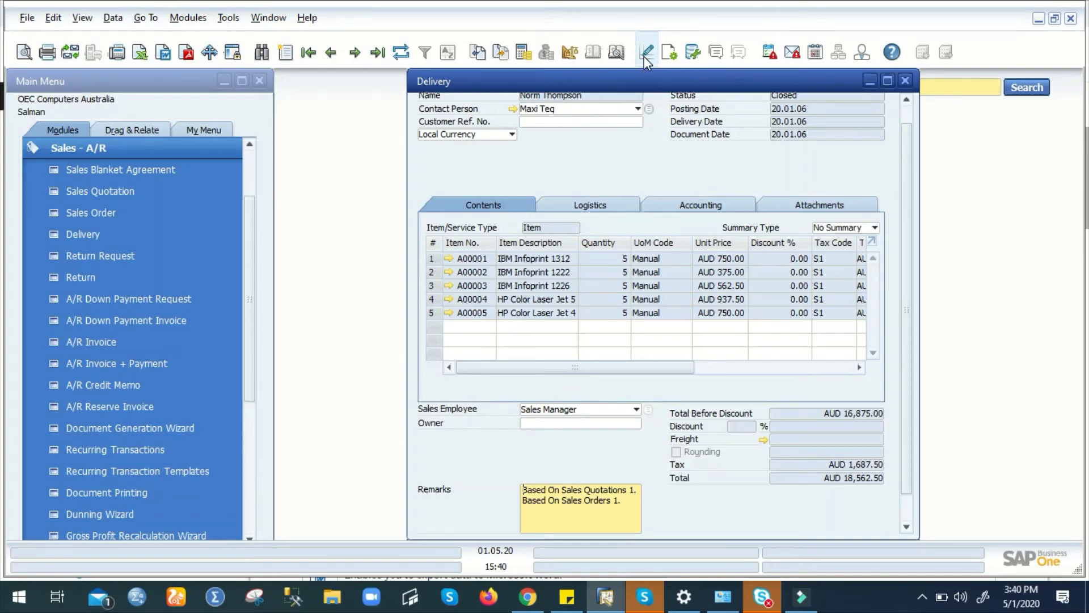
pyautogui.click(645, 56)
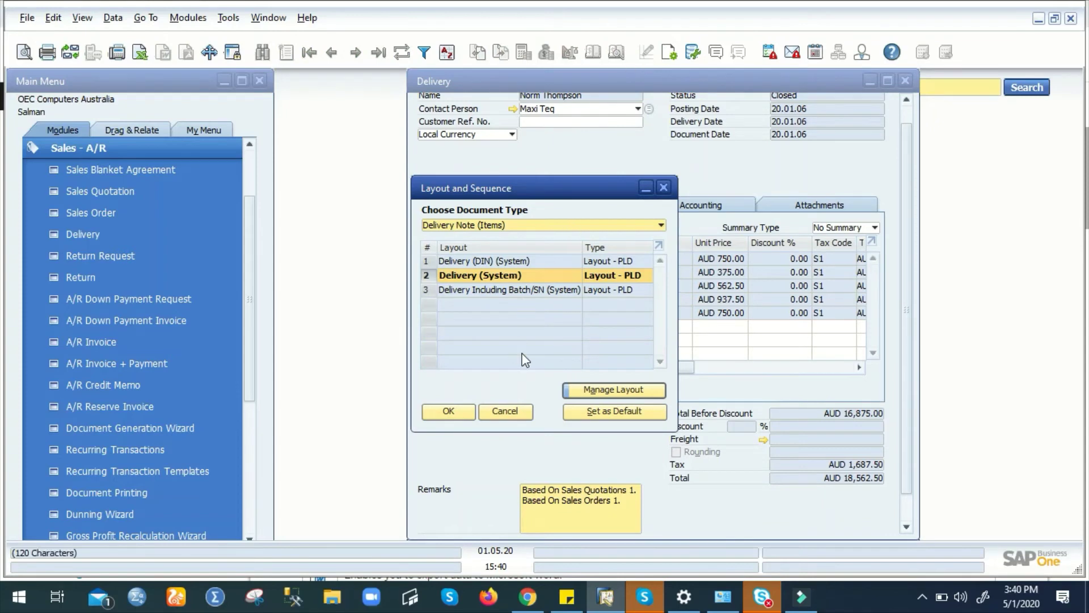
pyautogui.click(591, 393)
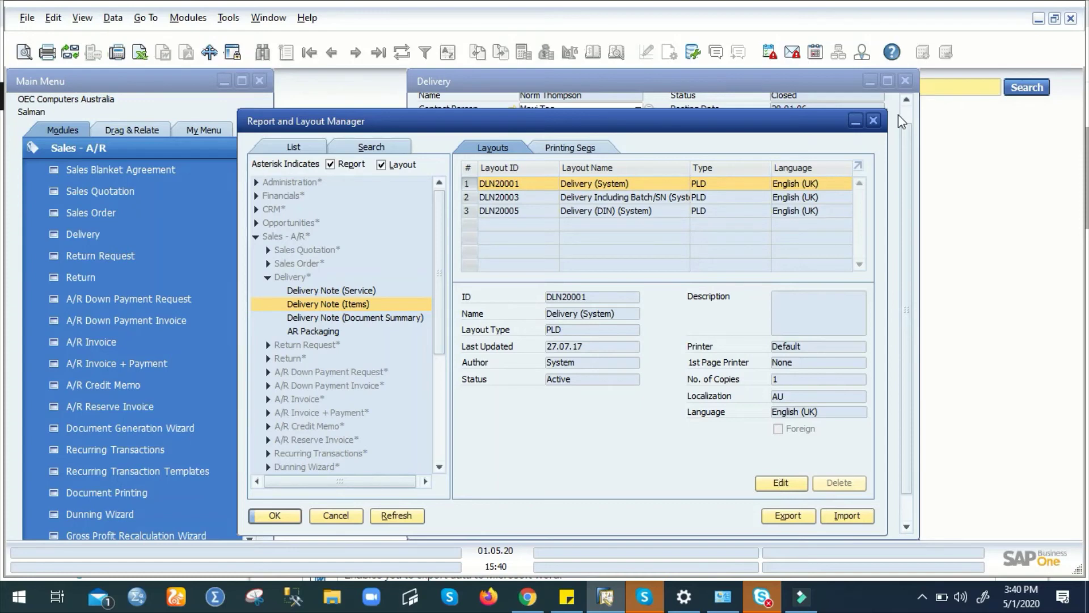
pyautogui.click(874, 121)
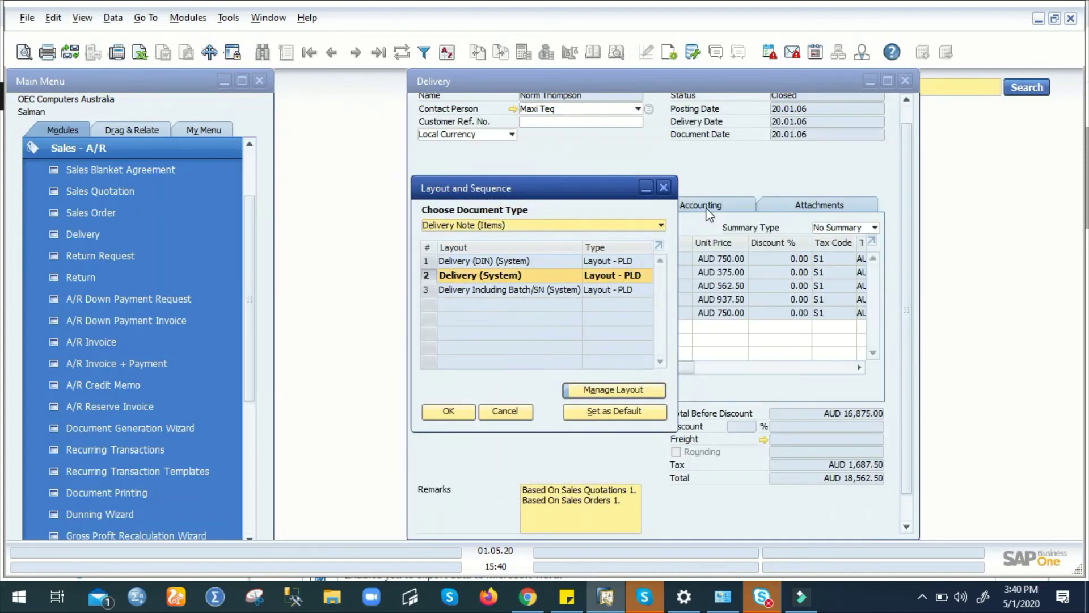
pyautogui.click(667, 191)
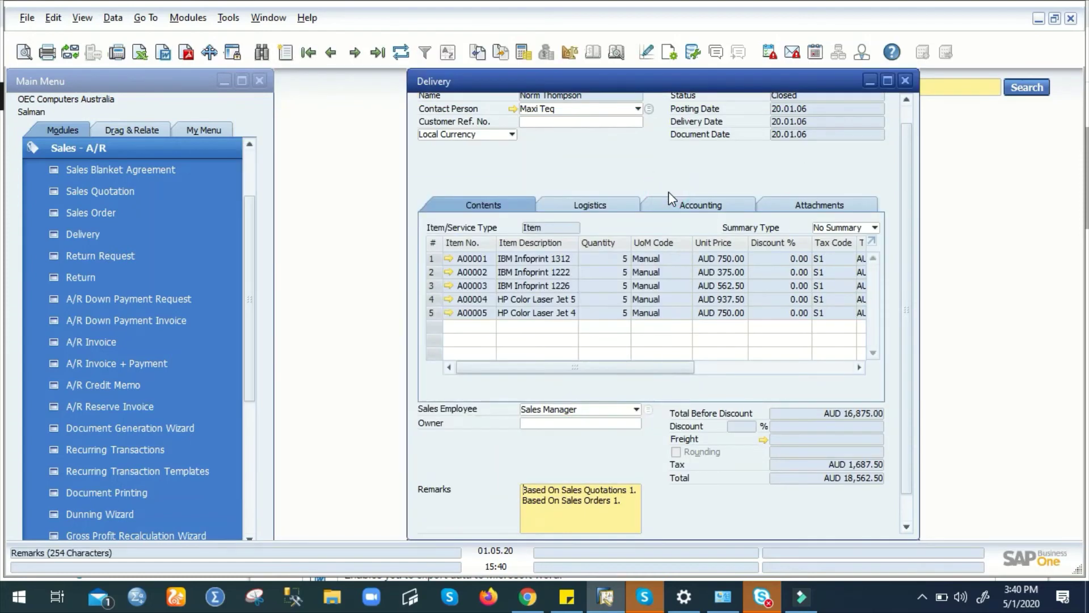
# - Browse the System and General categories in Query Manager, then close it
pyautogui.click(694, 54)
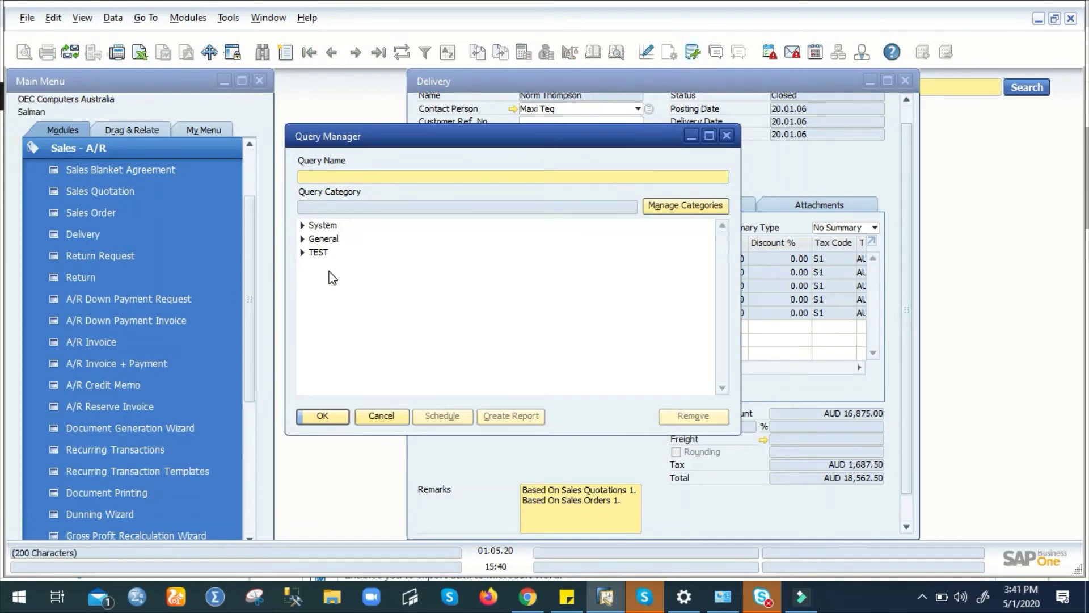
pyautogui.click(302, 226)
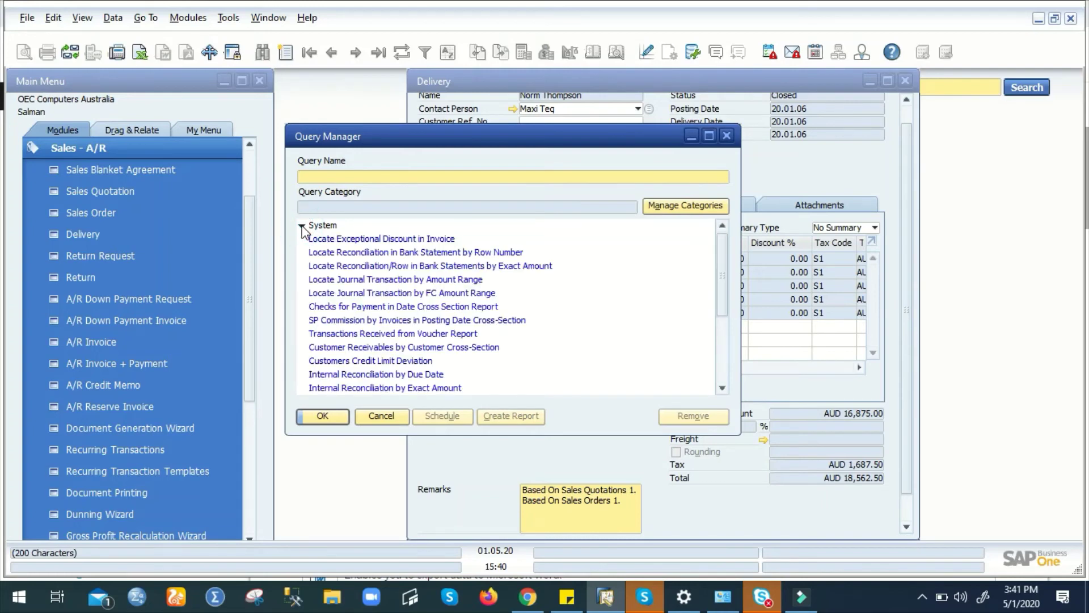
pyautogui.click(302, 226)
pyautogui.click(302, 239)
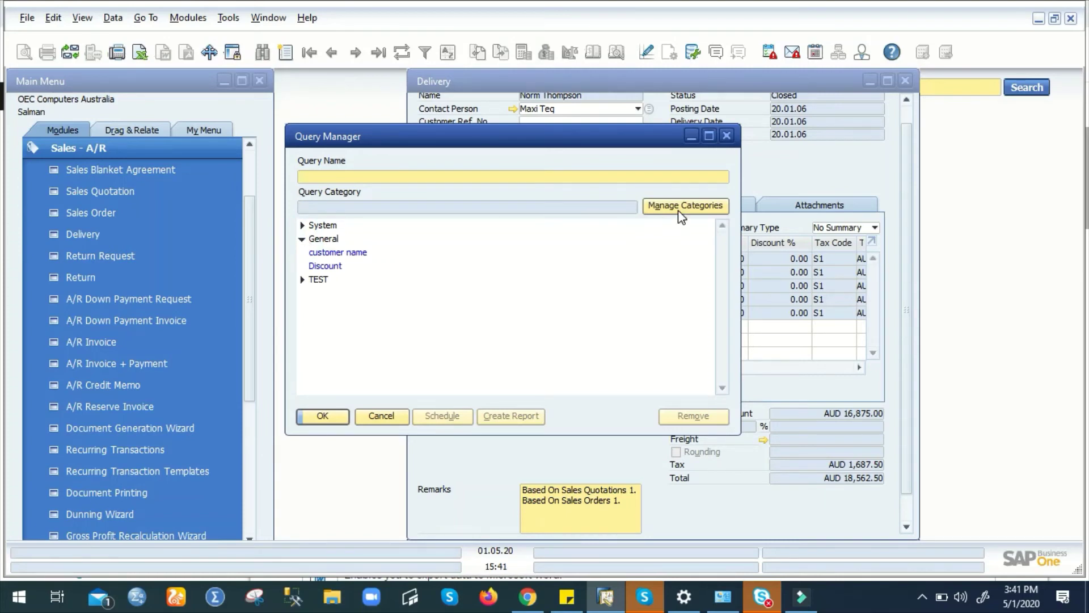
pyautogui.click(728, 137)
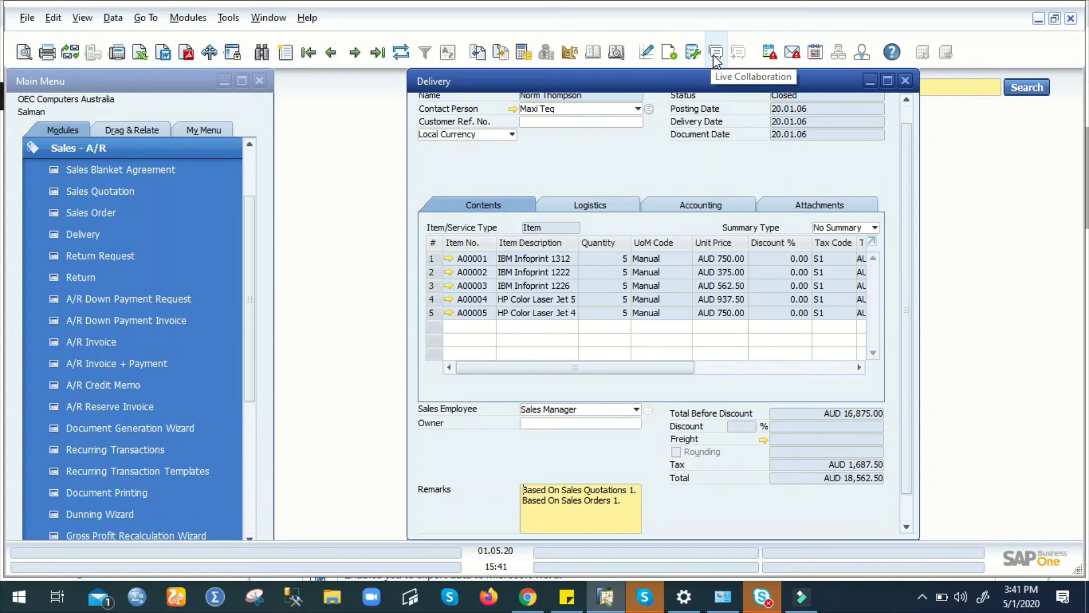
# - Make the Bar Code column visible in the Delivery item table via Form Settings' Table Format
pyautogui.click(666, 54)
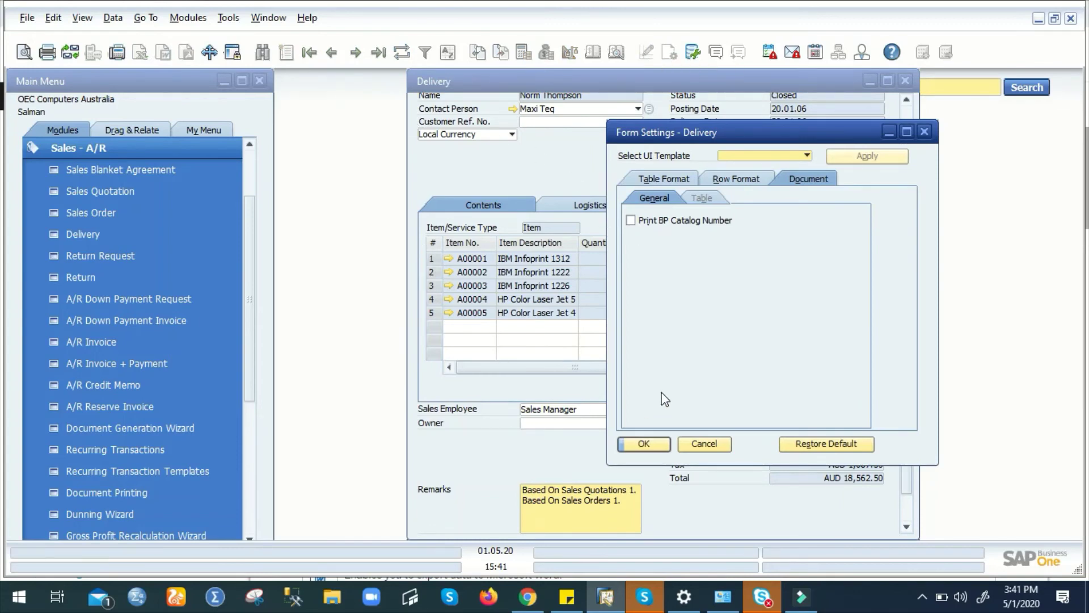
pyautogui.click(677, 179)
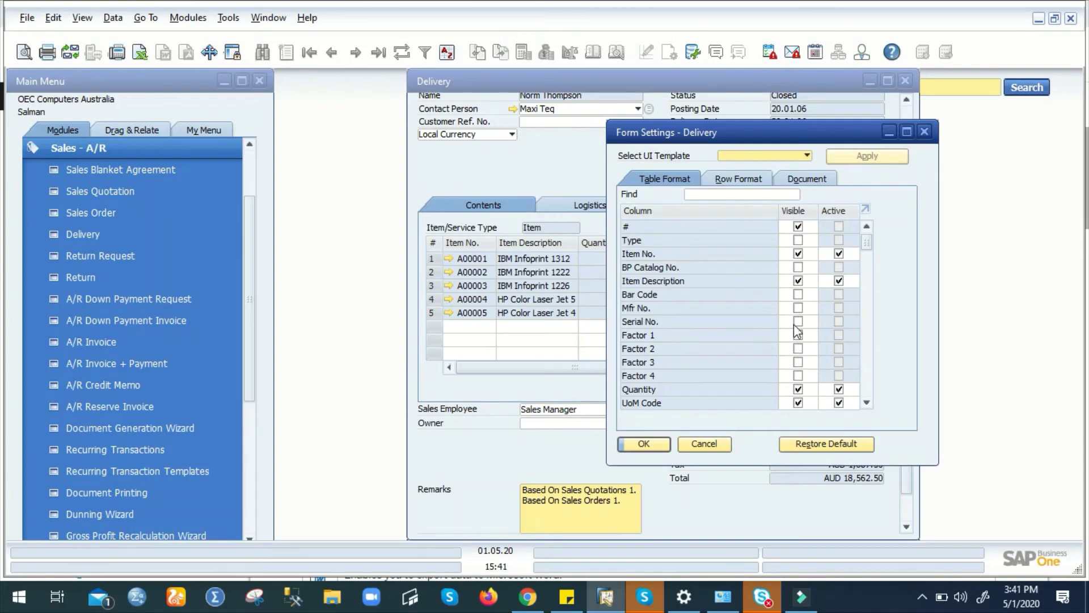
pyautogui.click(798, 295)
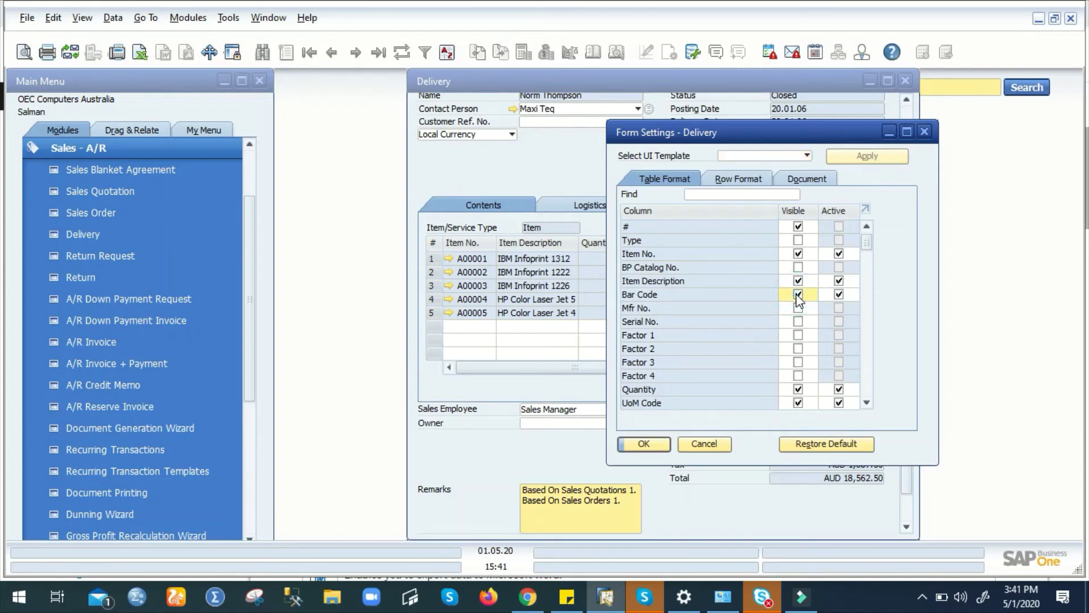
pyautogui.click(645, 444)
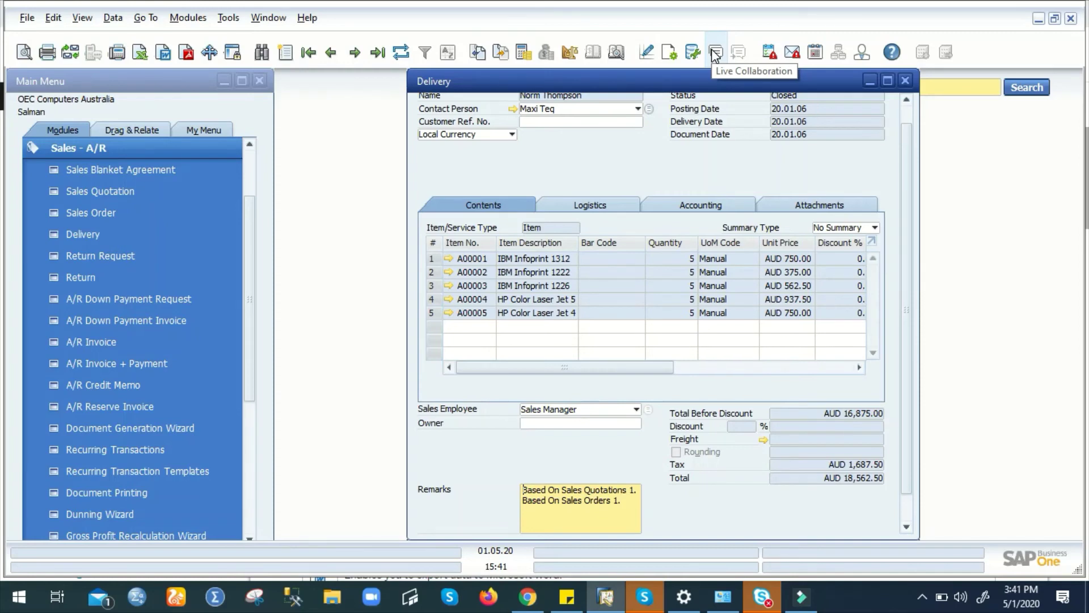
pyautogui.click(715, 54)
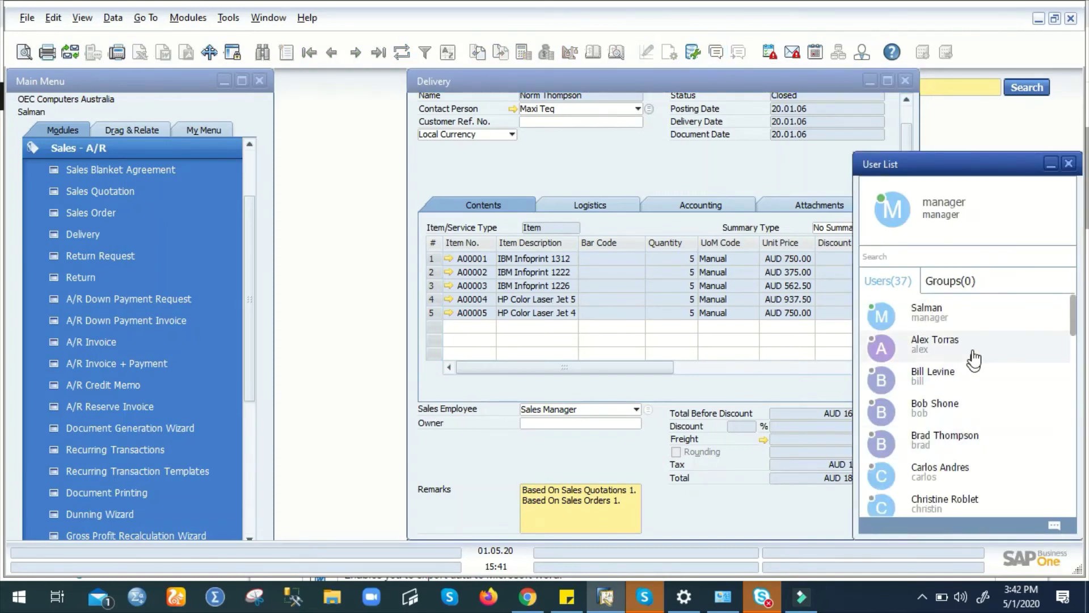
pyautogui.click(1068, 166)
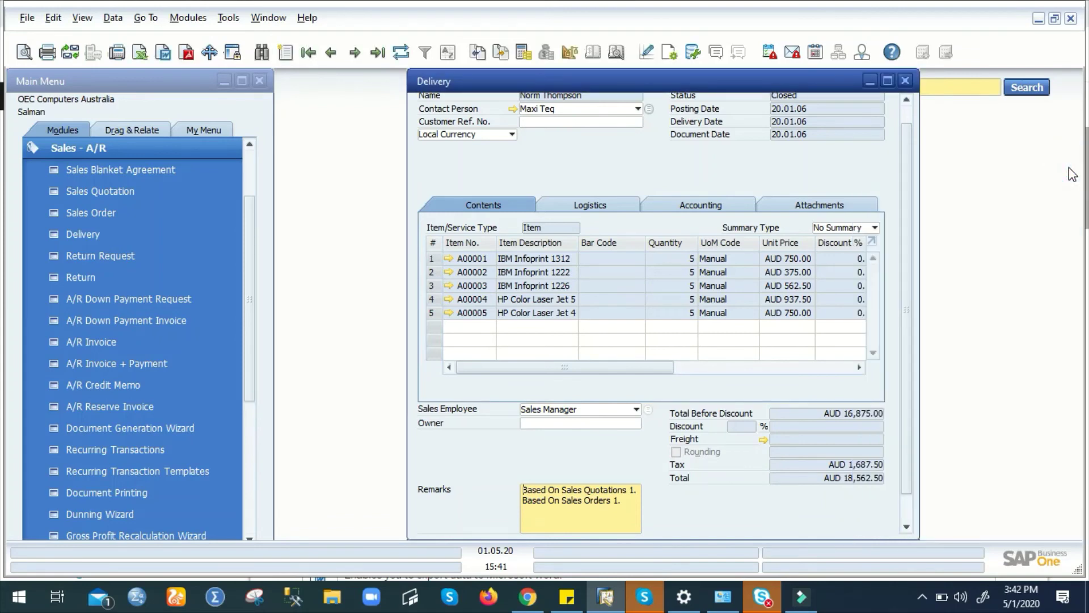
pyautogui.click(775, 52)
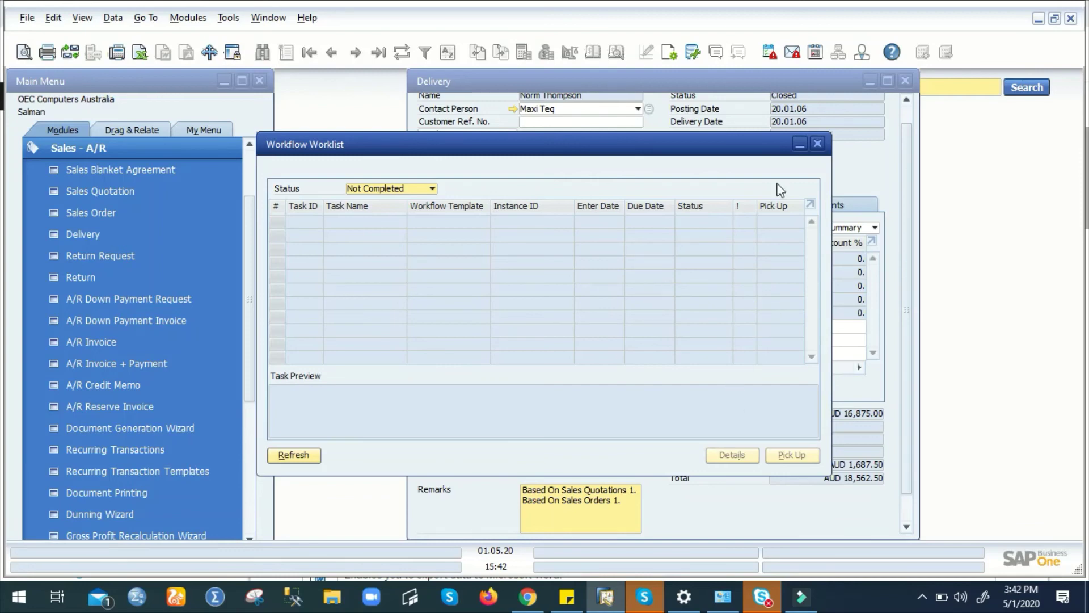
pyautogui.click(817, 144)
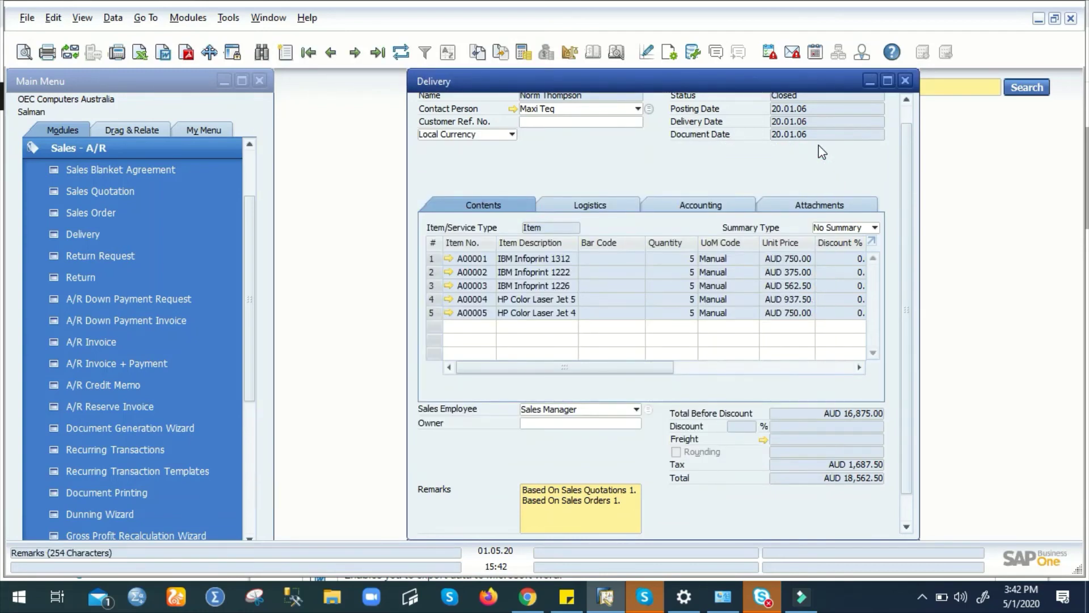
pyautogui.click(792, 54)
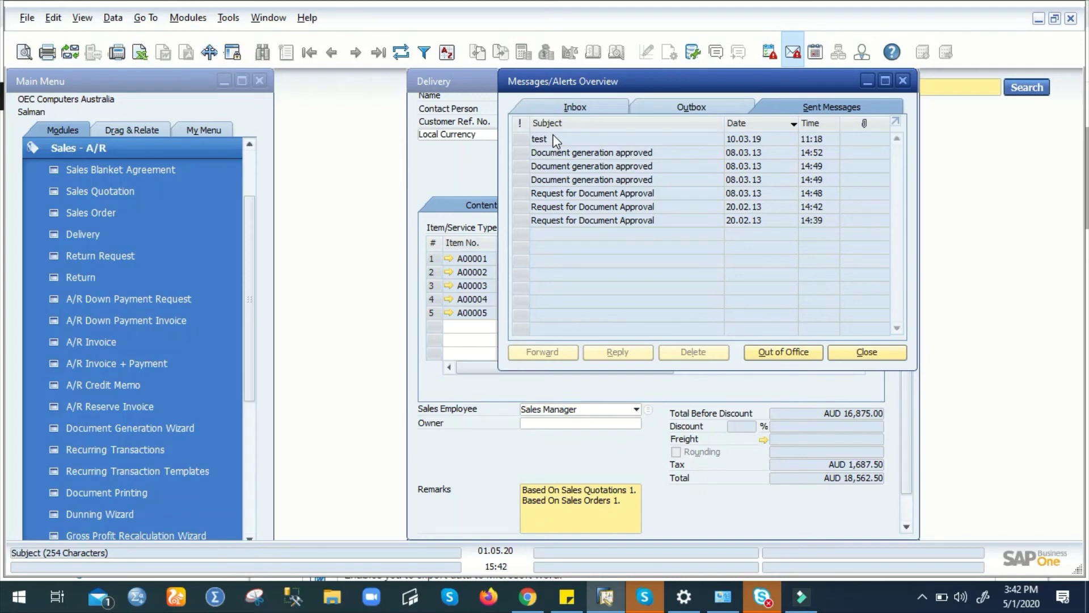
pyautogui.click(582, 110)
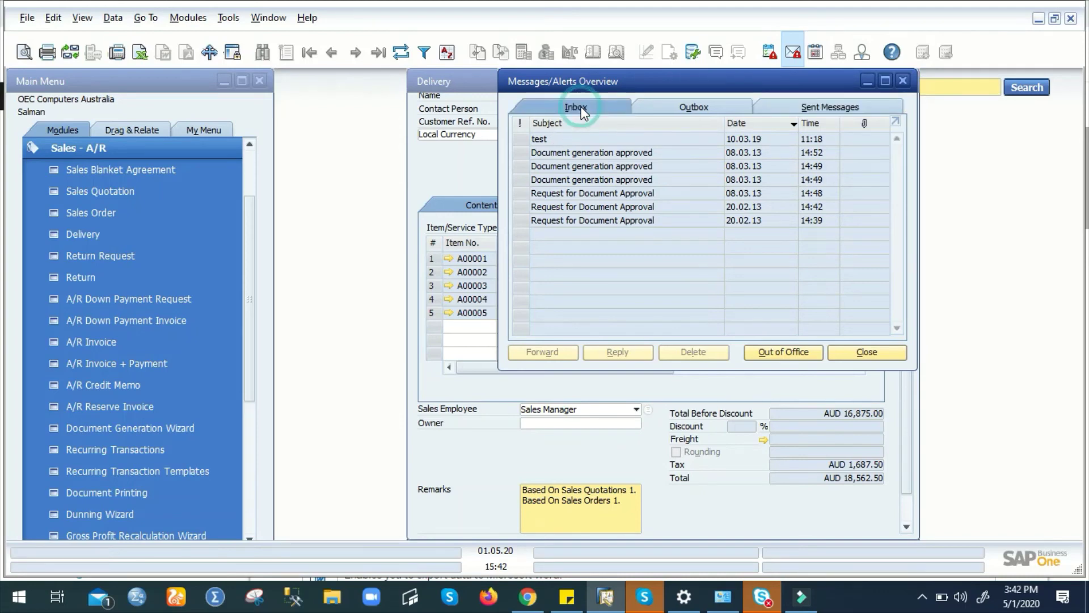
pyautogui.click(835, 108)
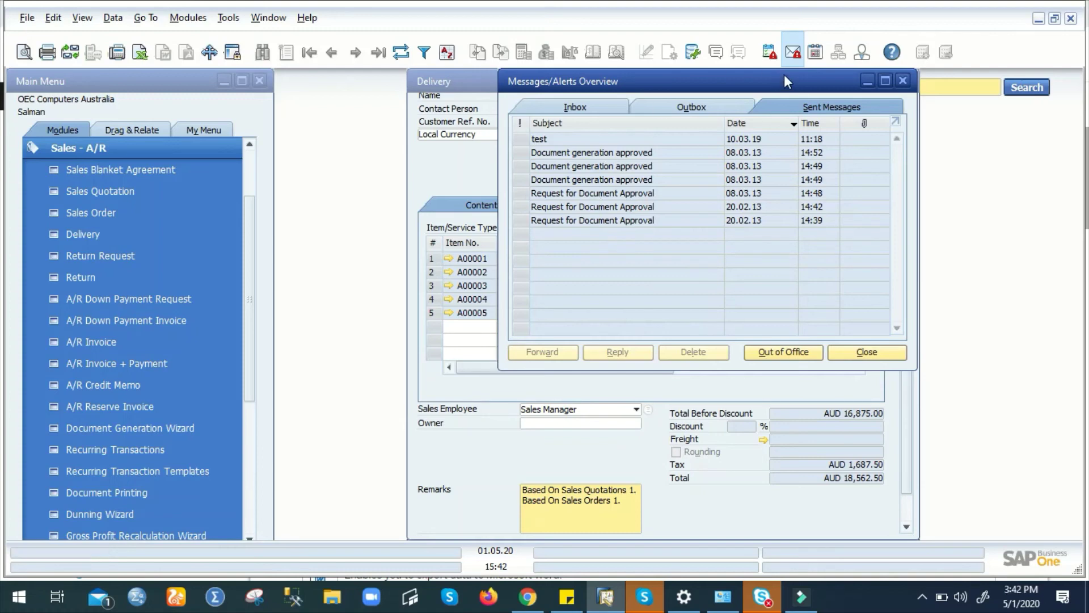
pyautogui.click(903, 80)
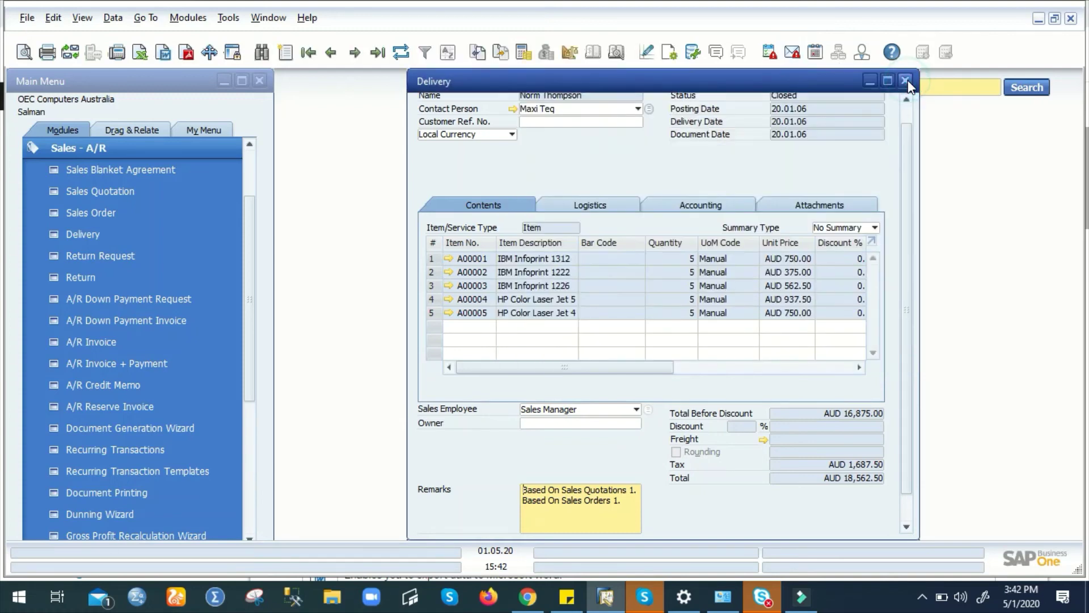
pyautogui.click(816, 52)
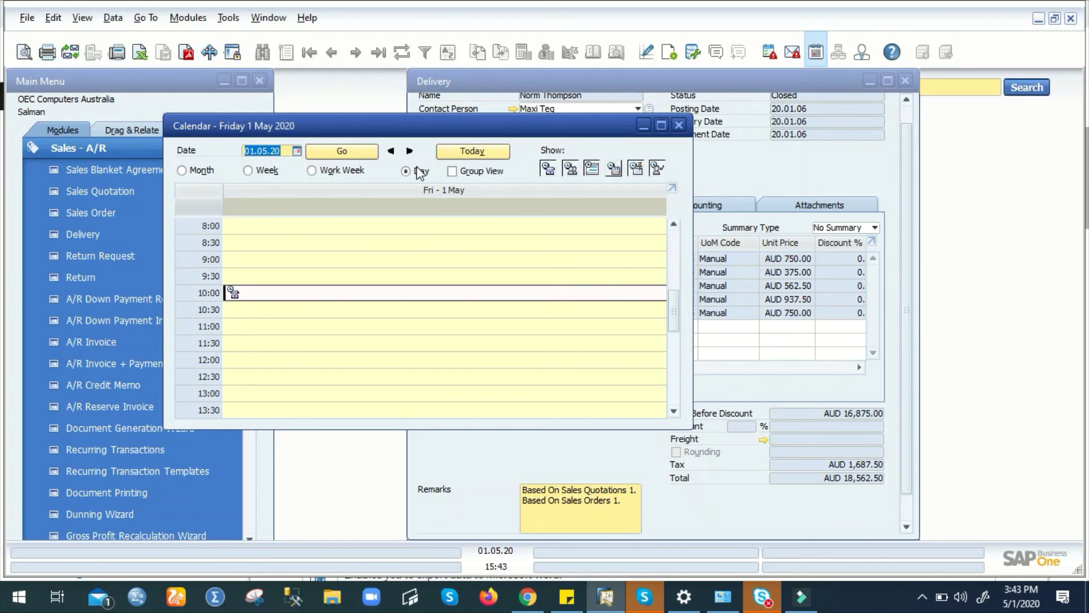
pyautogui.doubleClick(244, 328)
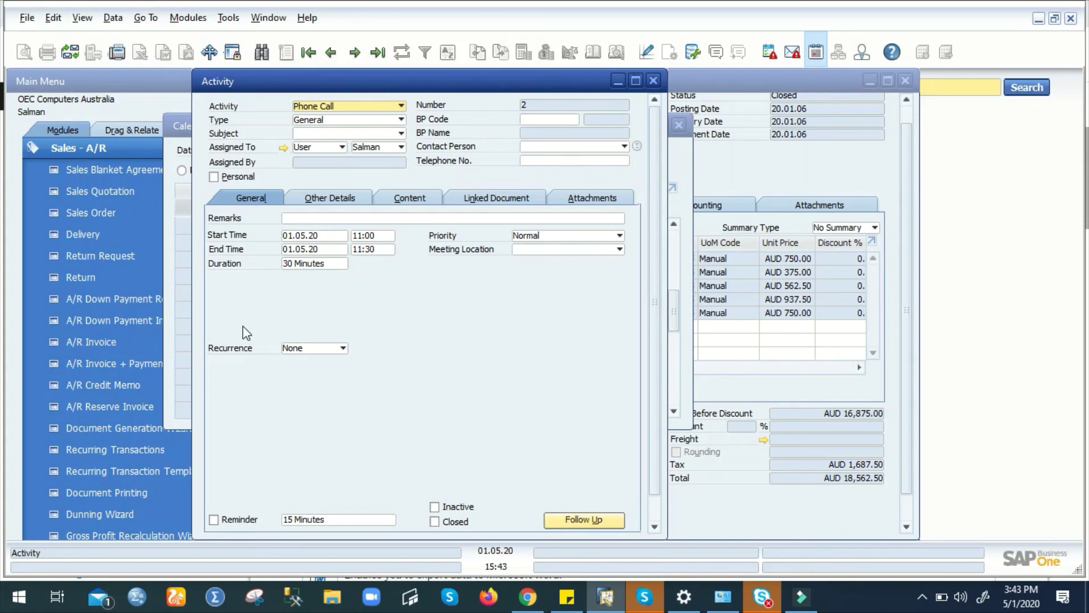
pyautogui.click(651, 84)
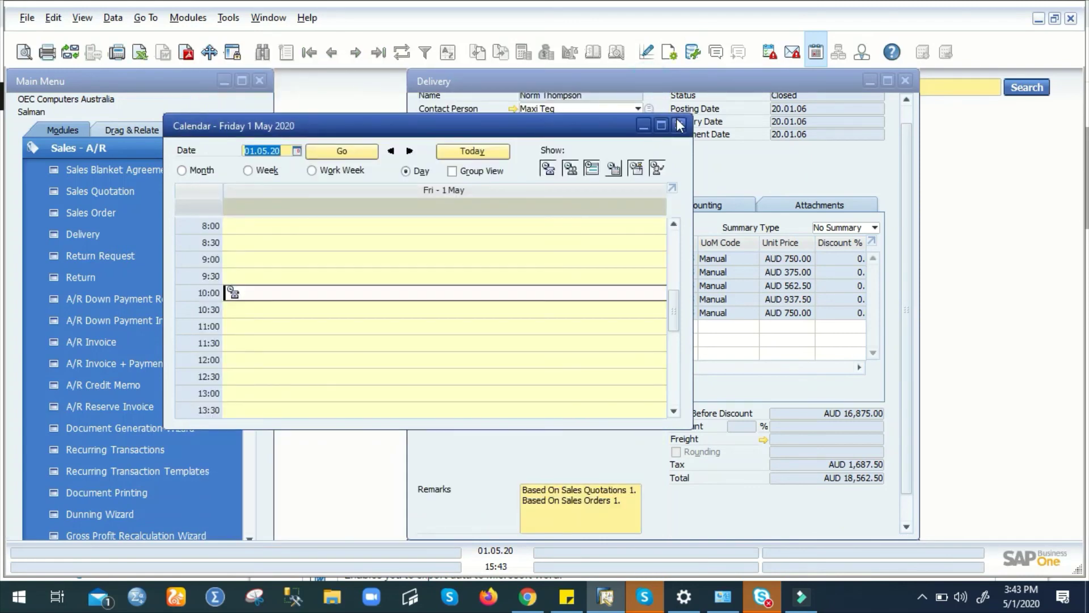
pyautogui.click(679, 126)
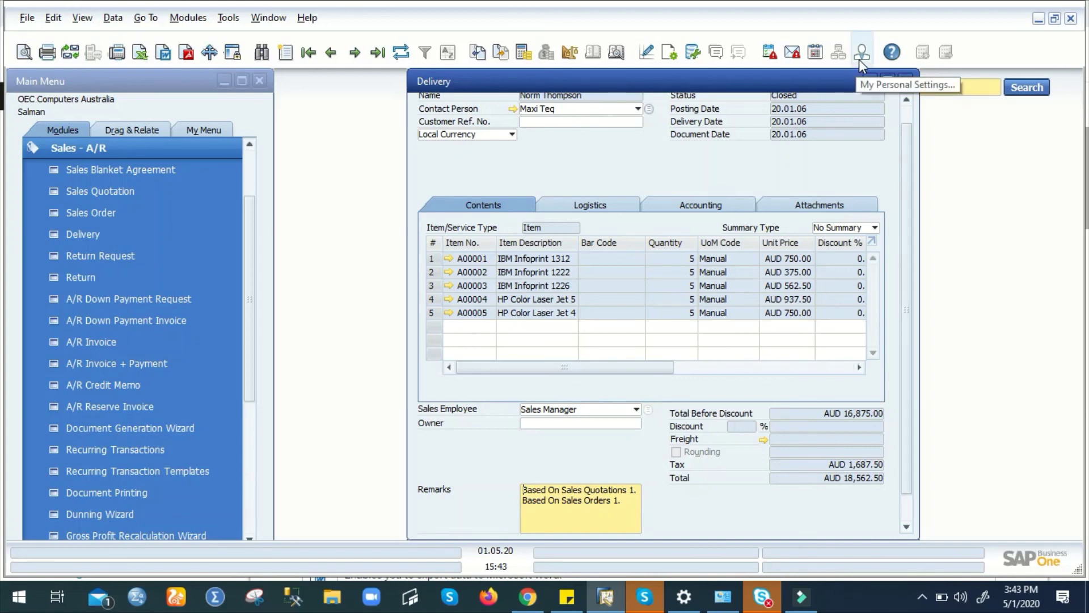
pyautogui.click(860, 55)
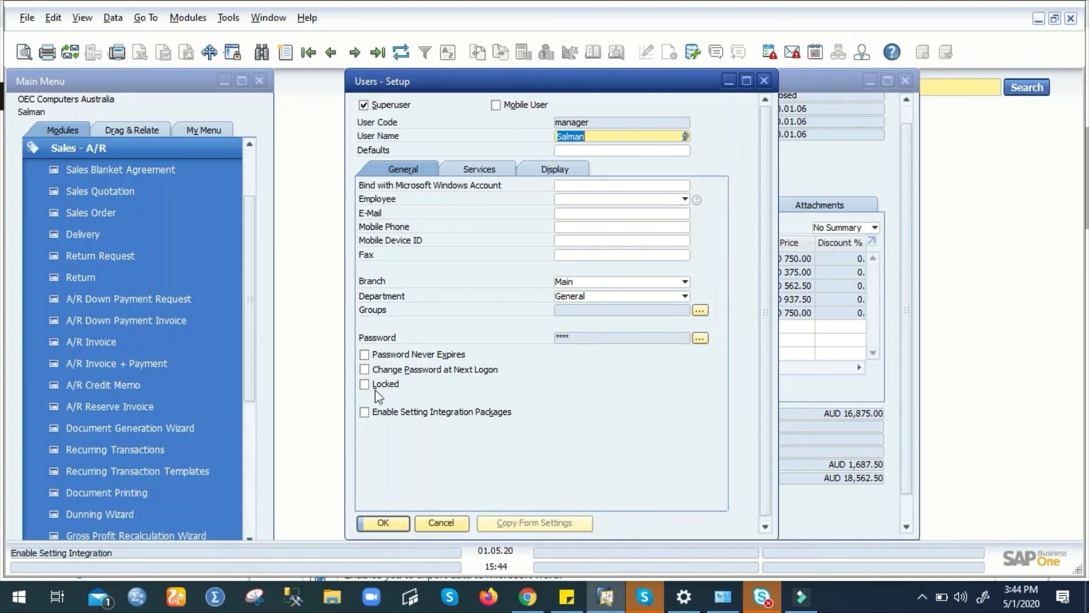
pyautogui.click(485, 172)
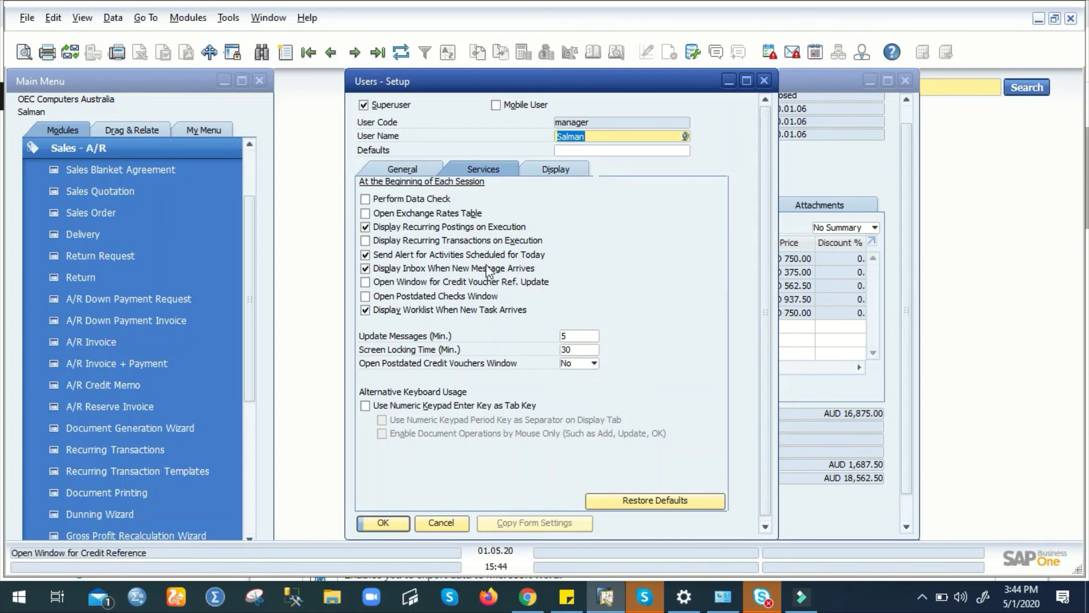
pyautogui.click(557, 170)
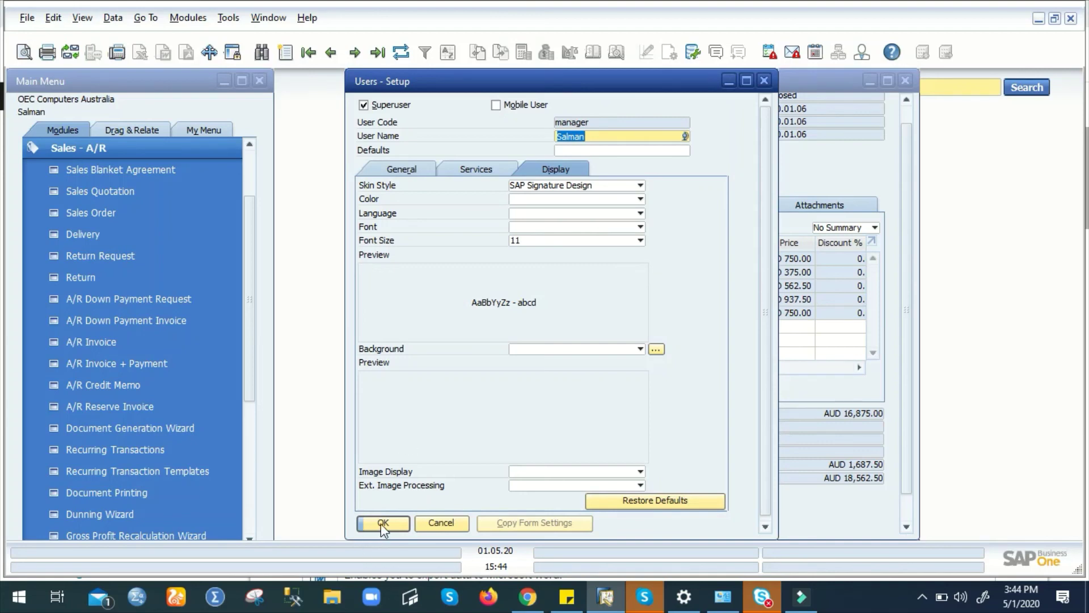
pyautogui.click(431, 518)
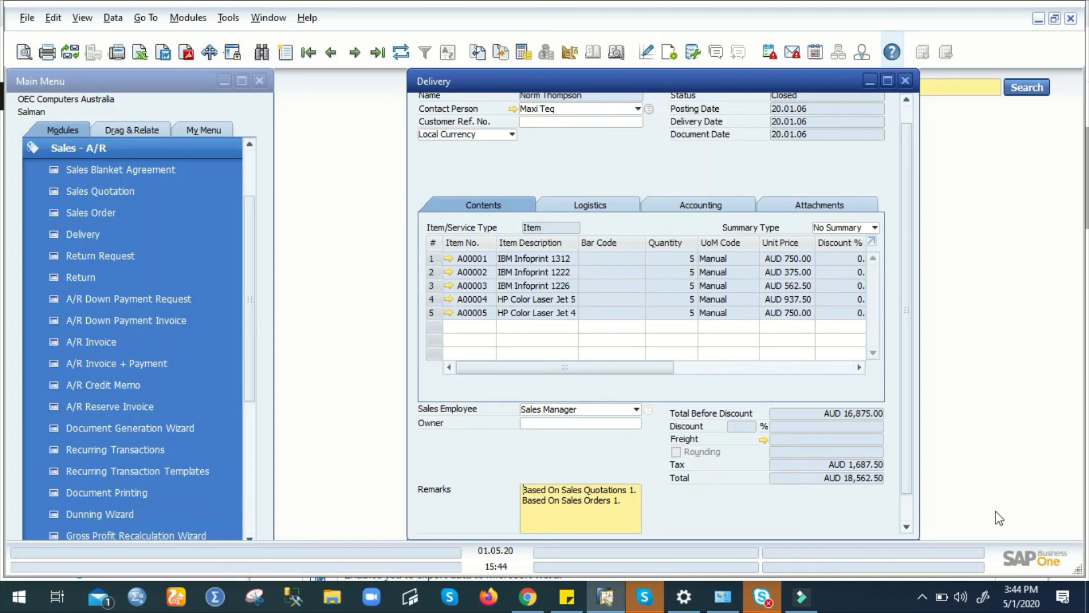
pyautogui.click(924, 593)
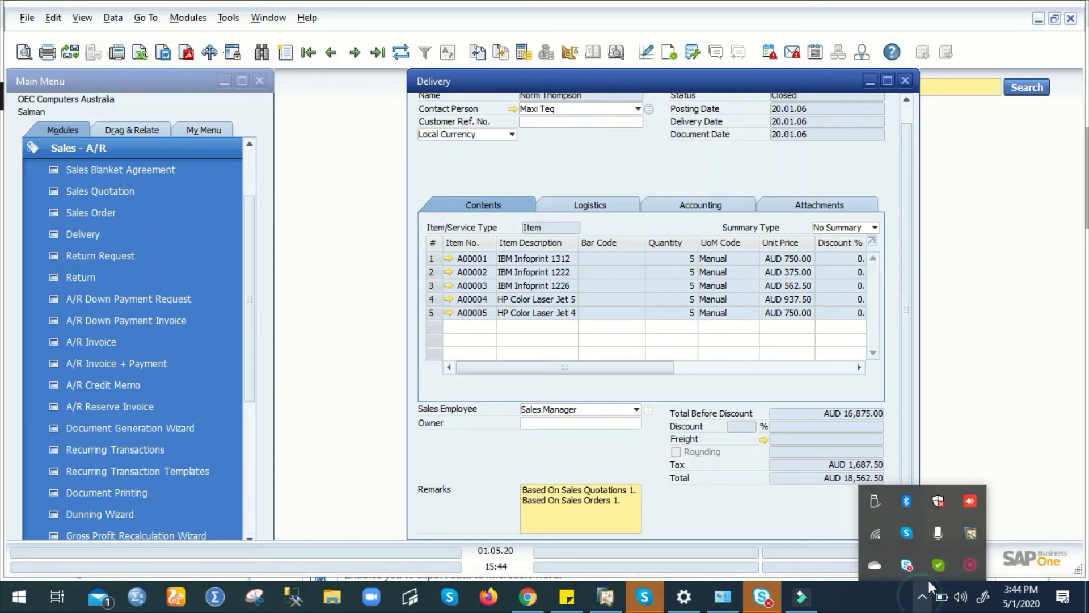
pyautogui.rightClick(970, 563)
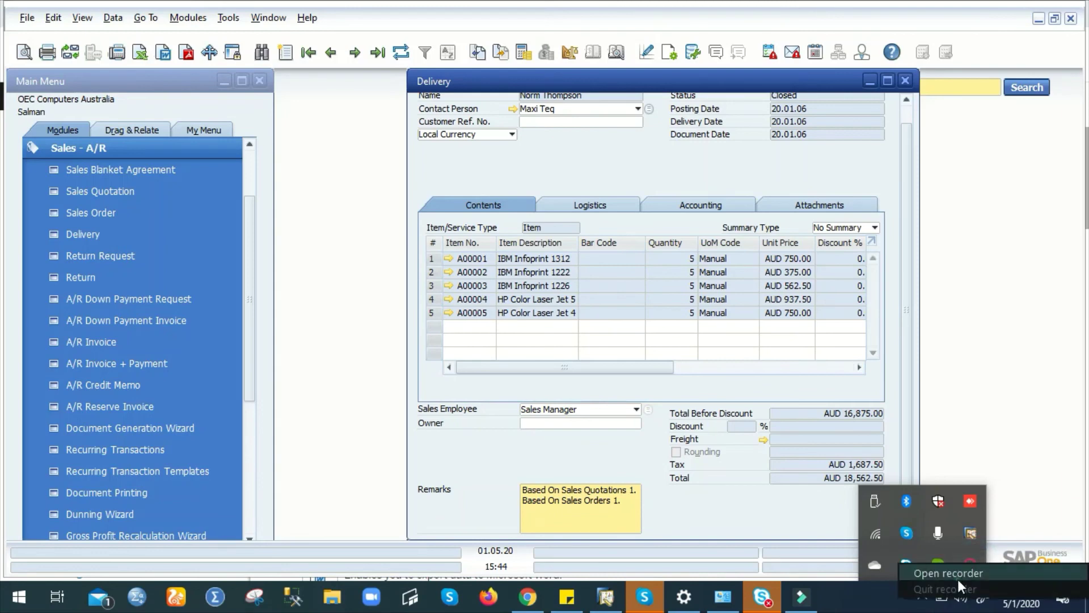
pyautogui.click(957, 574)
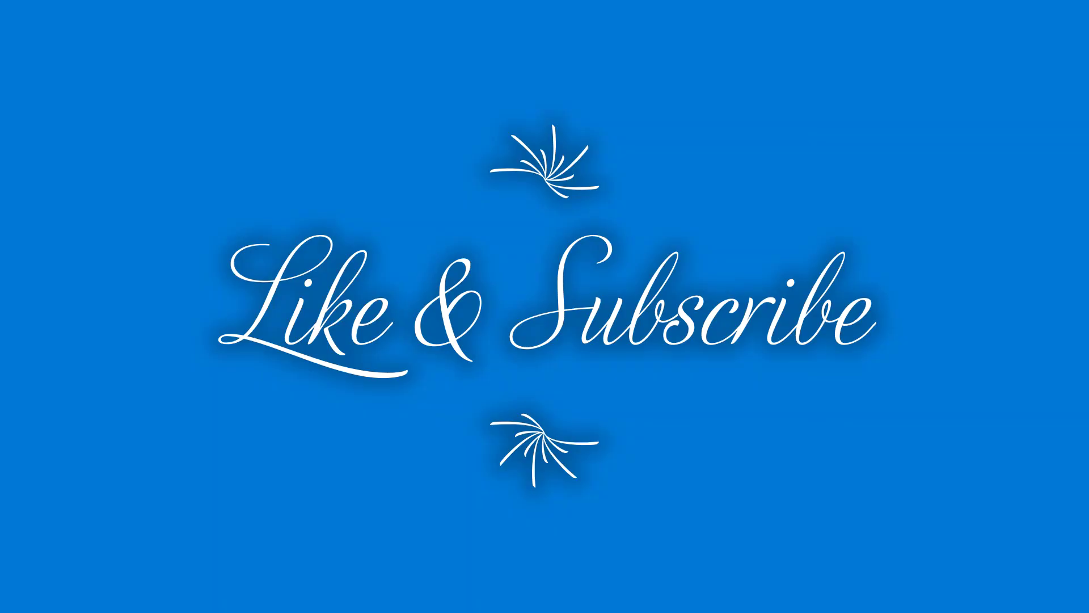